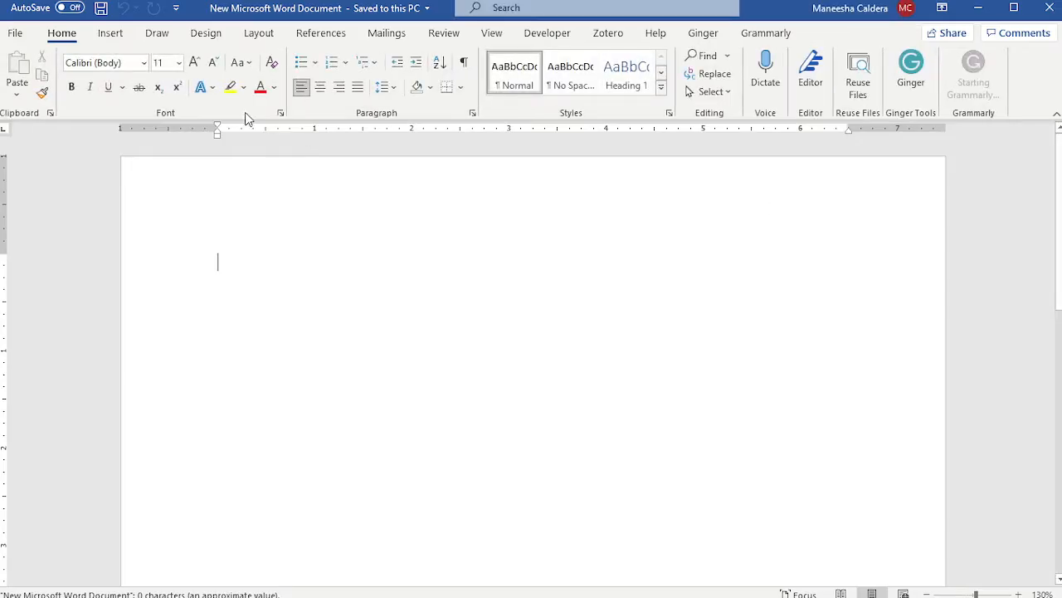
click(382, 39)
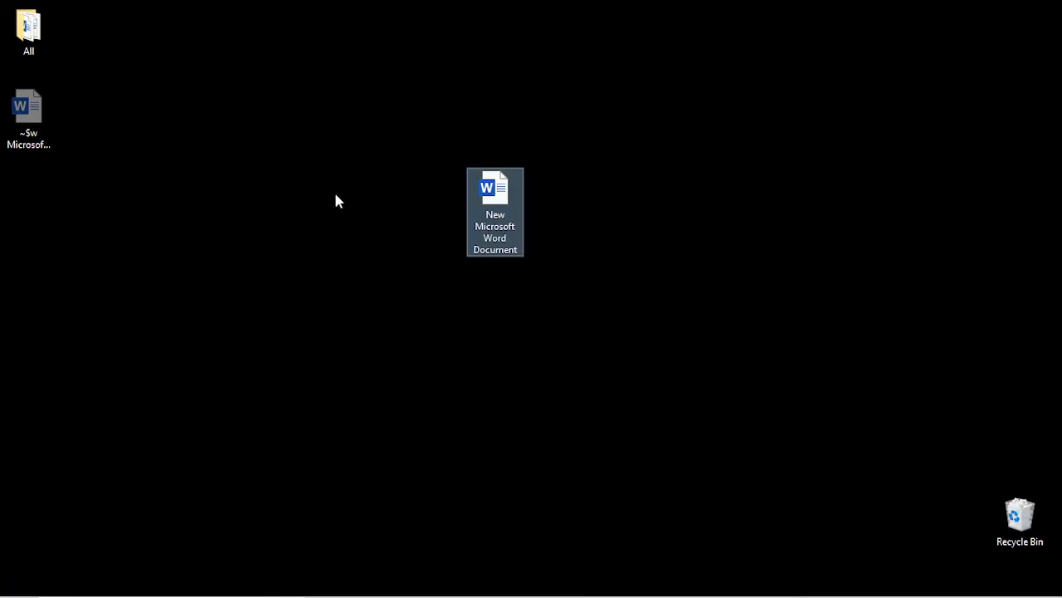
Create a new Microsoft Excel worksheet file on the desktop with its default name and open it in Excel
click(334, 194)
right_click(335, 194)
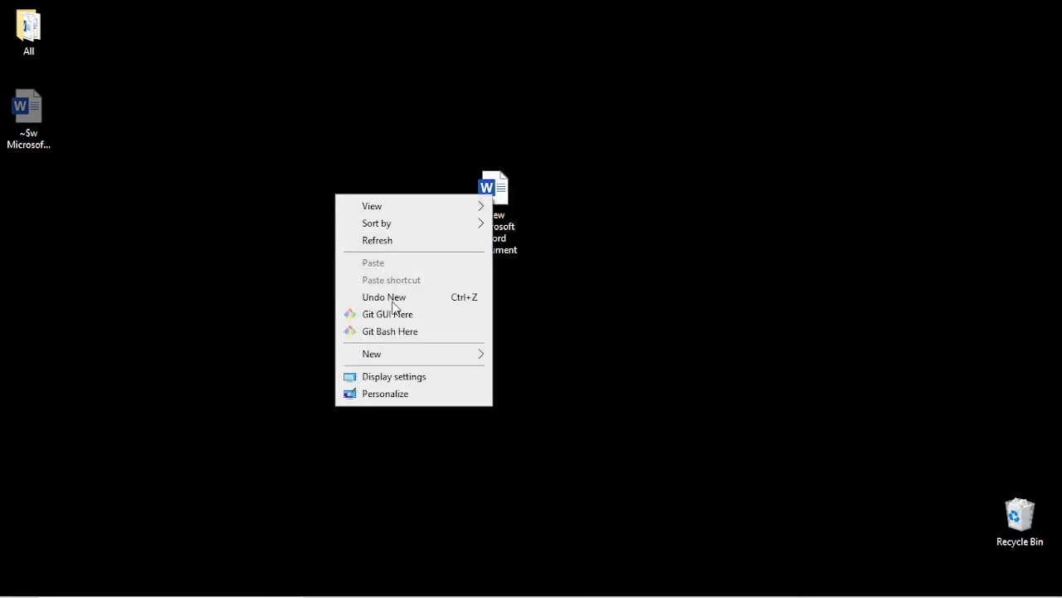
mouse_move(470, 359)
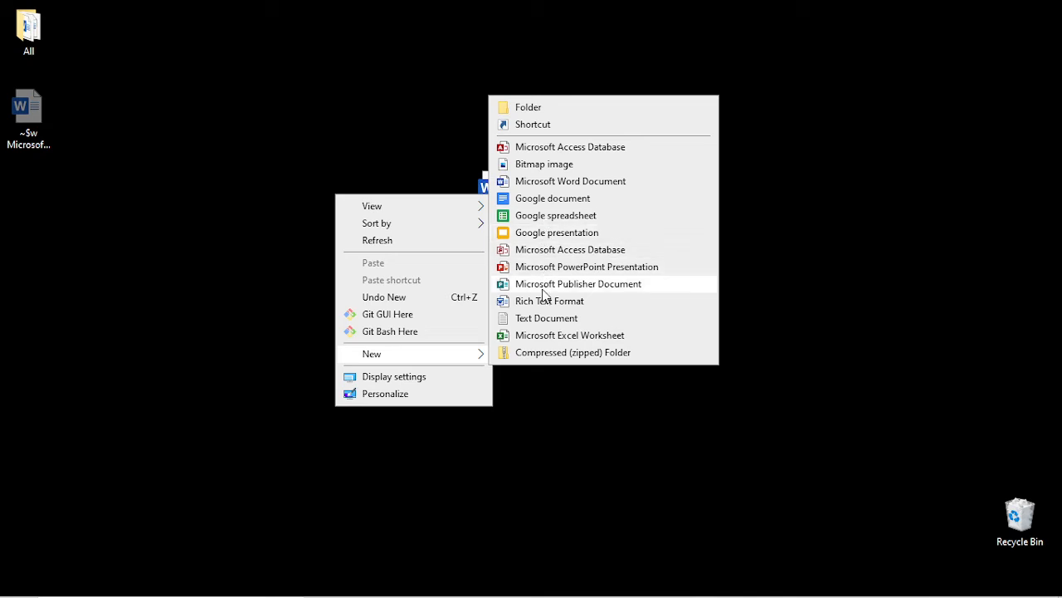
click(545, 335)
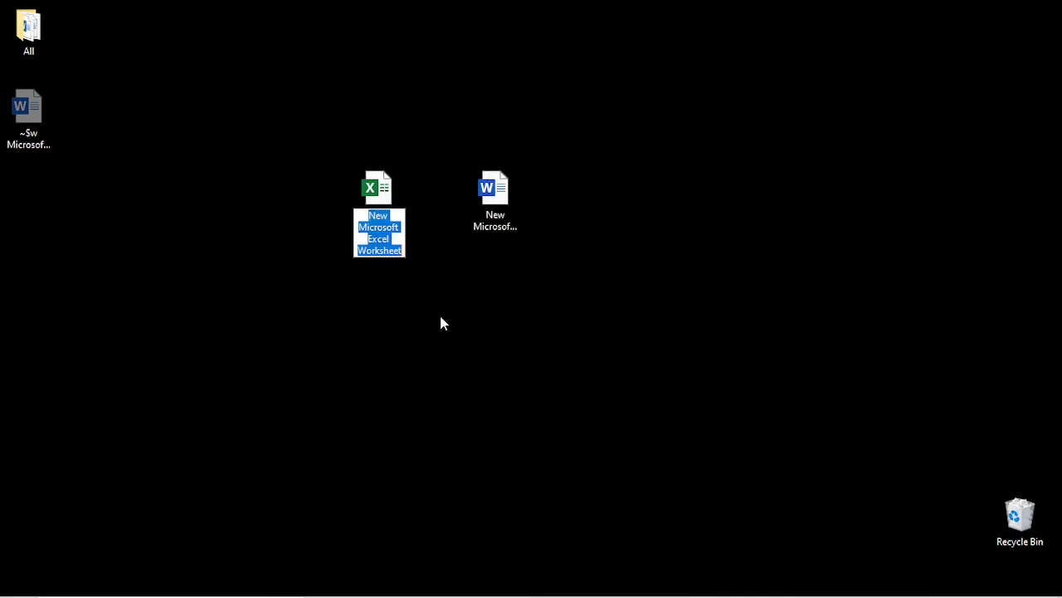
key(Return)
double_click(376, 189)
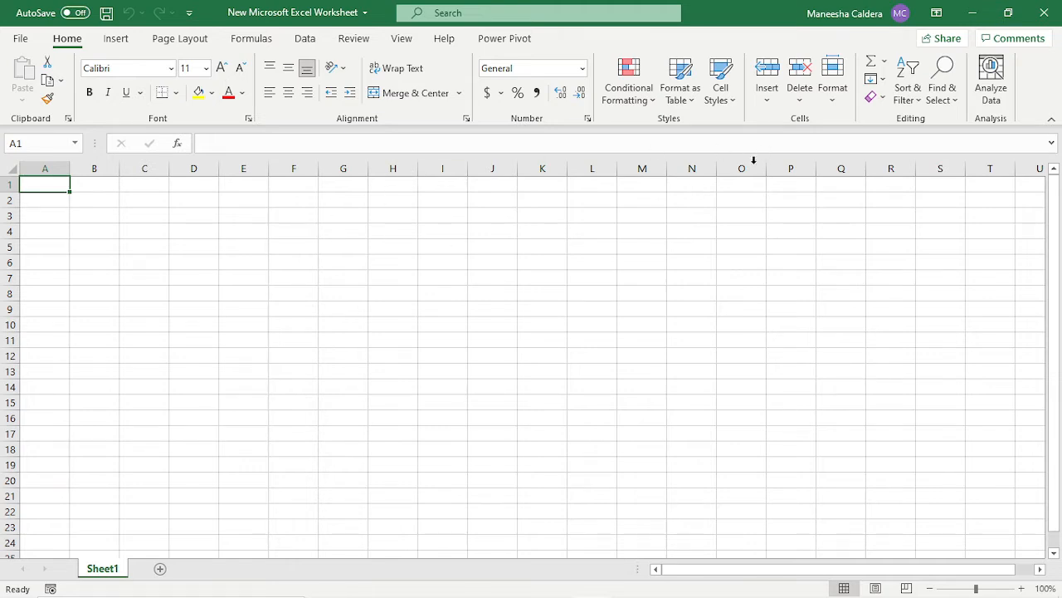
Add a second sheet to the workbook and return to Sheet1
mouse_move(102, 585)
click(161, 570)
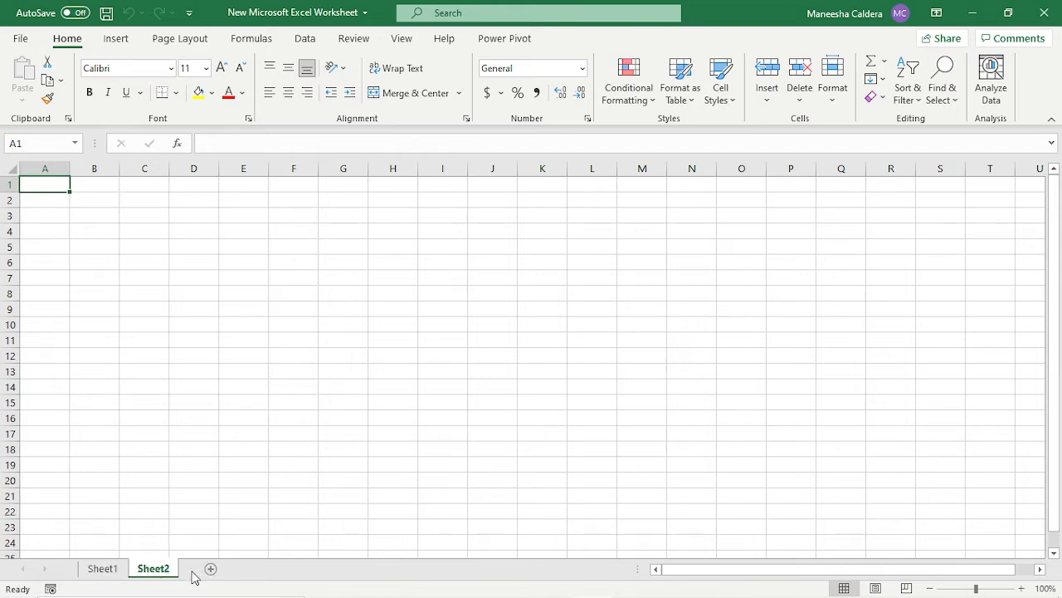
click(94, 574)
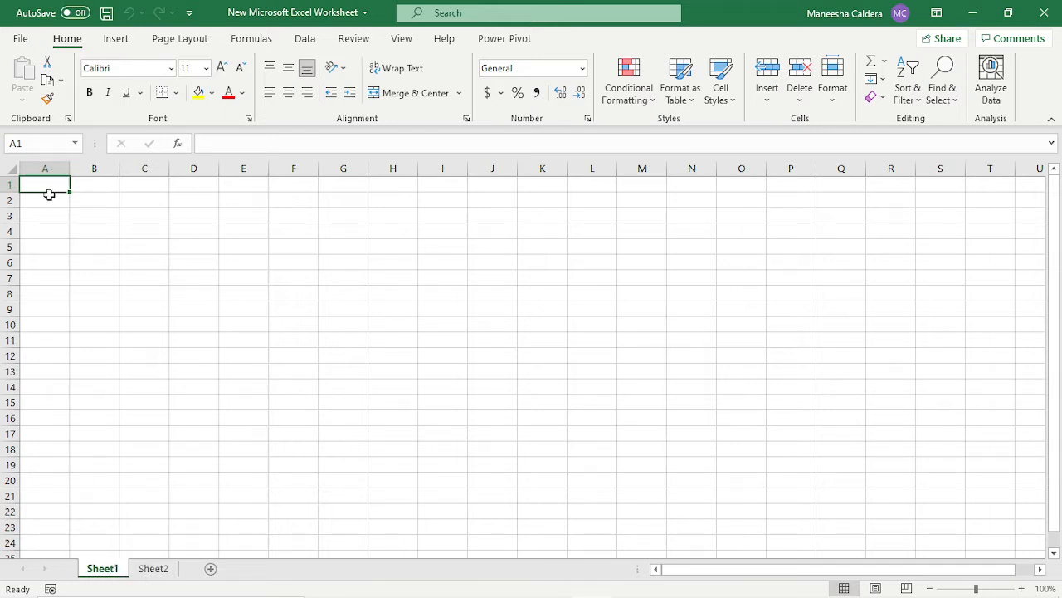
click(158, 572)
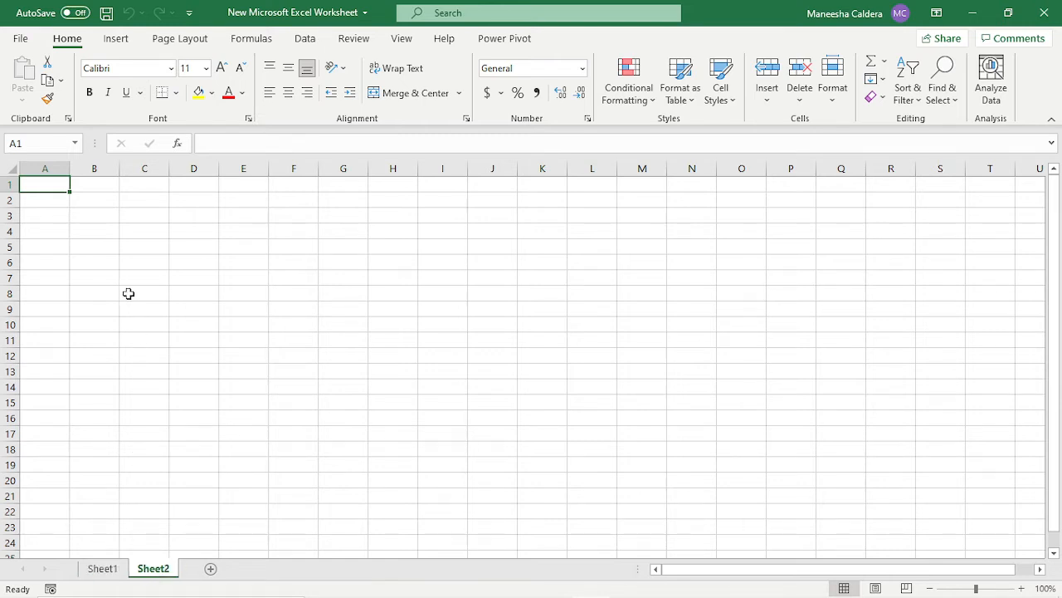
click(97, 576)
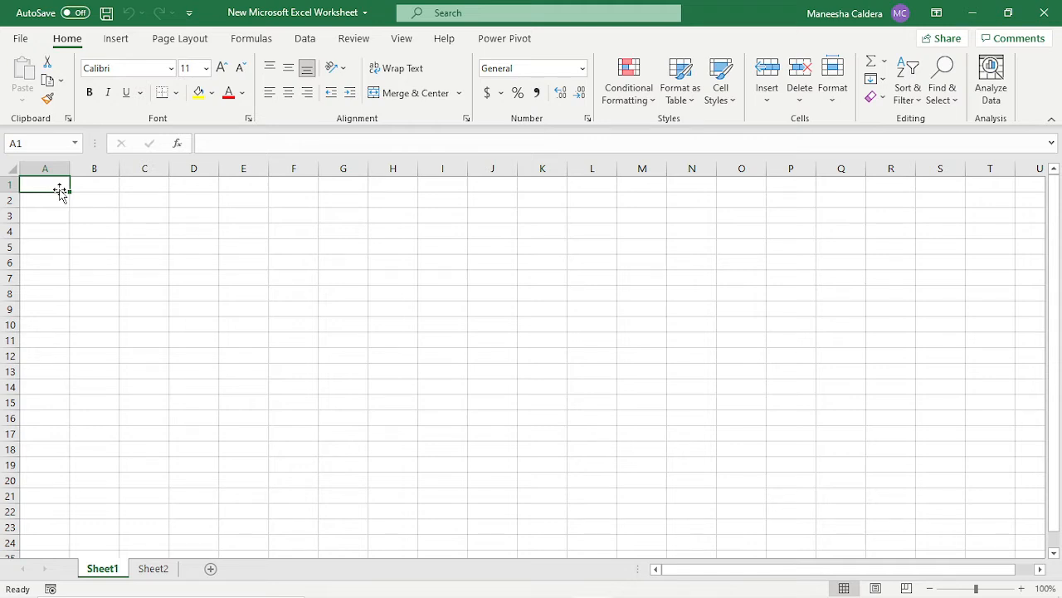
Enter the headings "Name" in A1 and "Address Line 1" in B1
text(Name)
key(Tab)
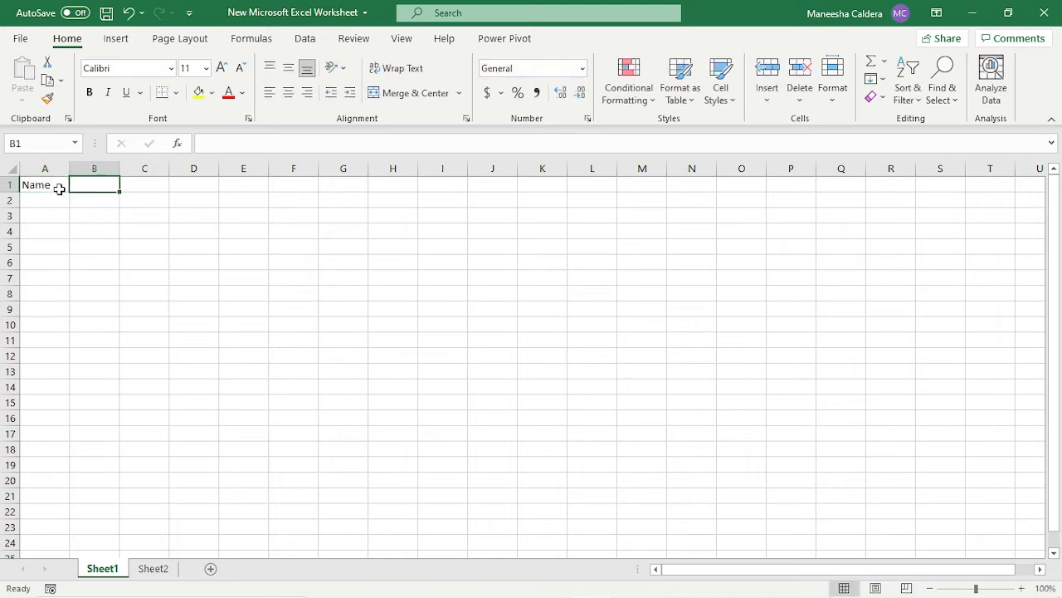
text(Ad)
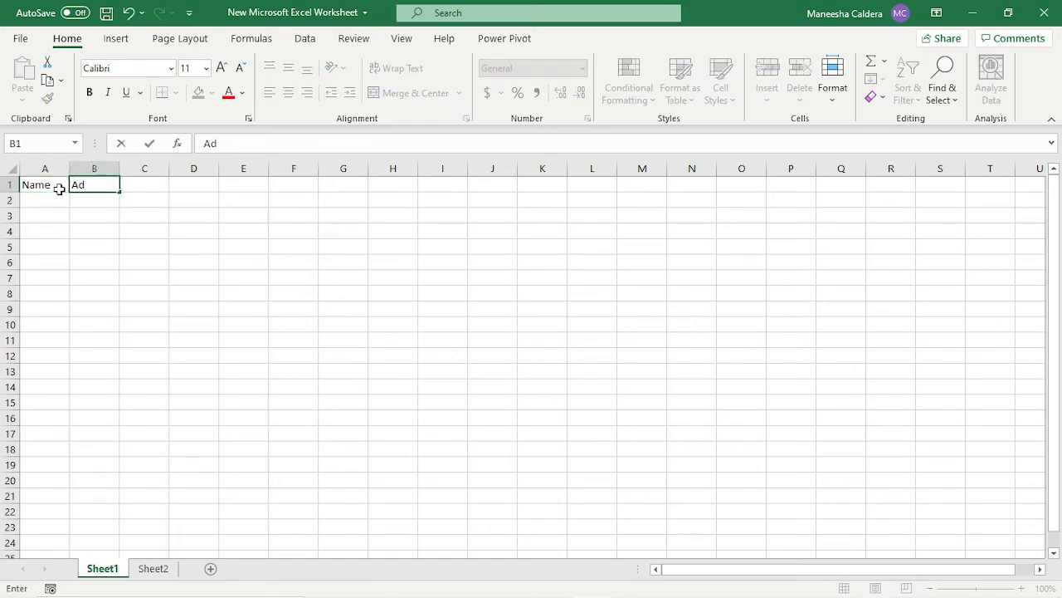
text(dress Line 1)
key(Return)
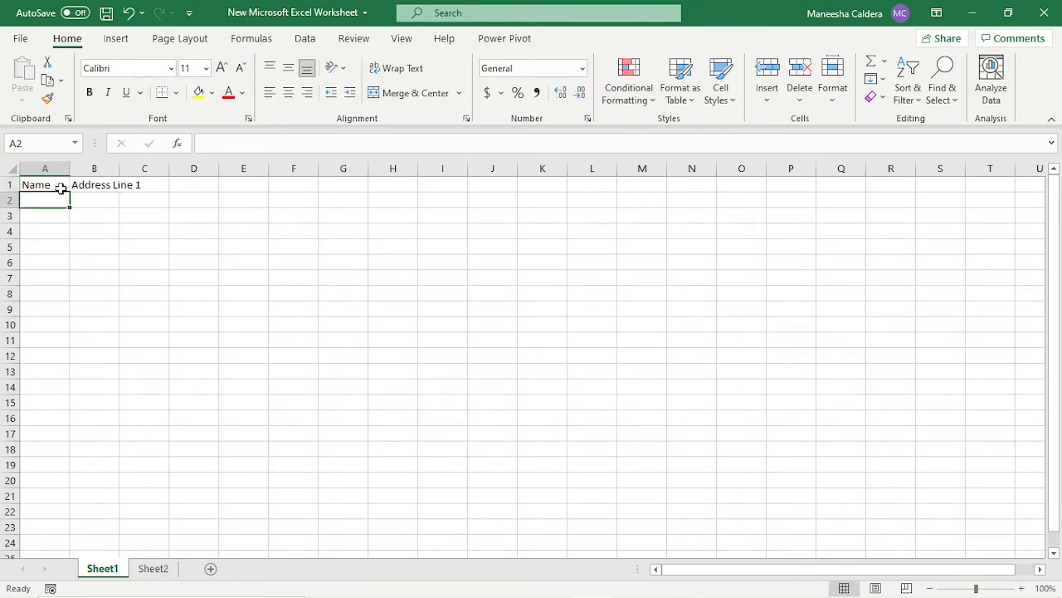
Copy the Address Line 1 heading from B1 into cells C1, D1 and E1
click(91, 184)
text(c)
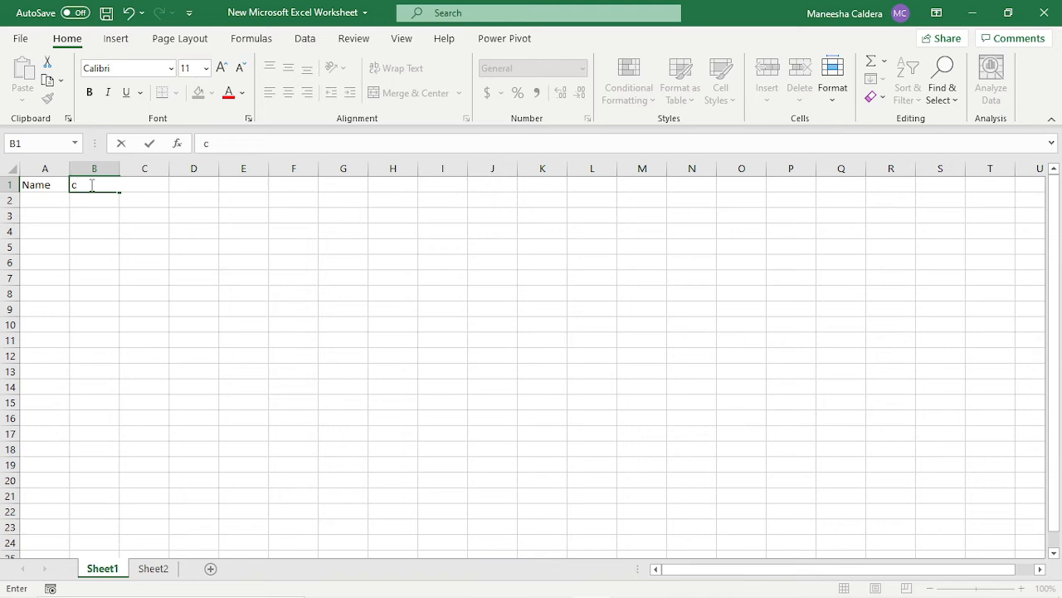
key(BackSpace)
key(Escape)
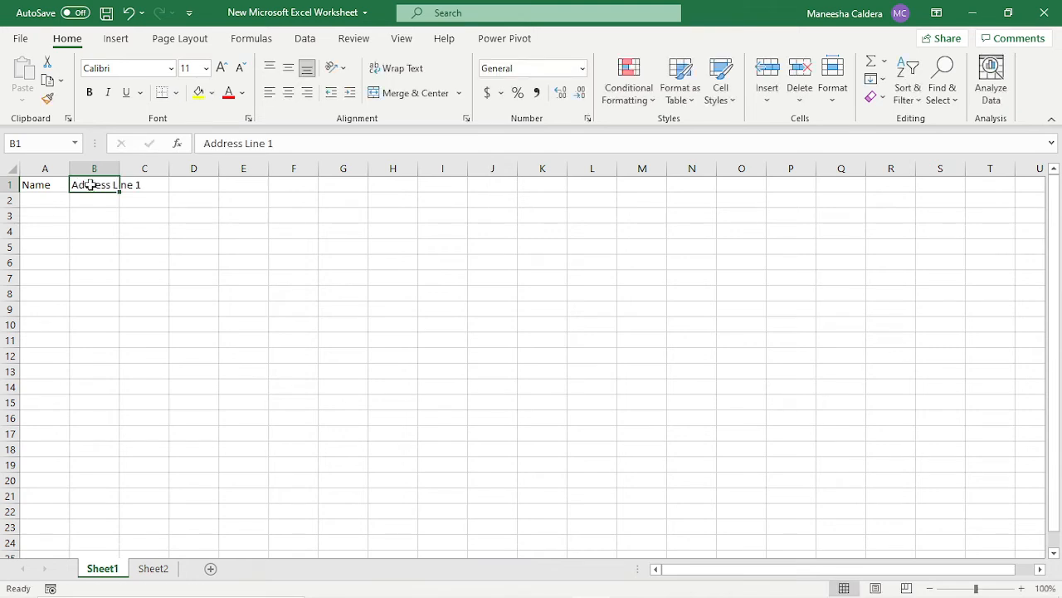
key(ctrl+c)
key(Right)
key(ctrl+v)
key(Right)
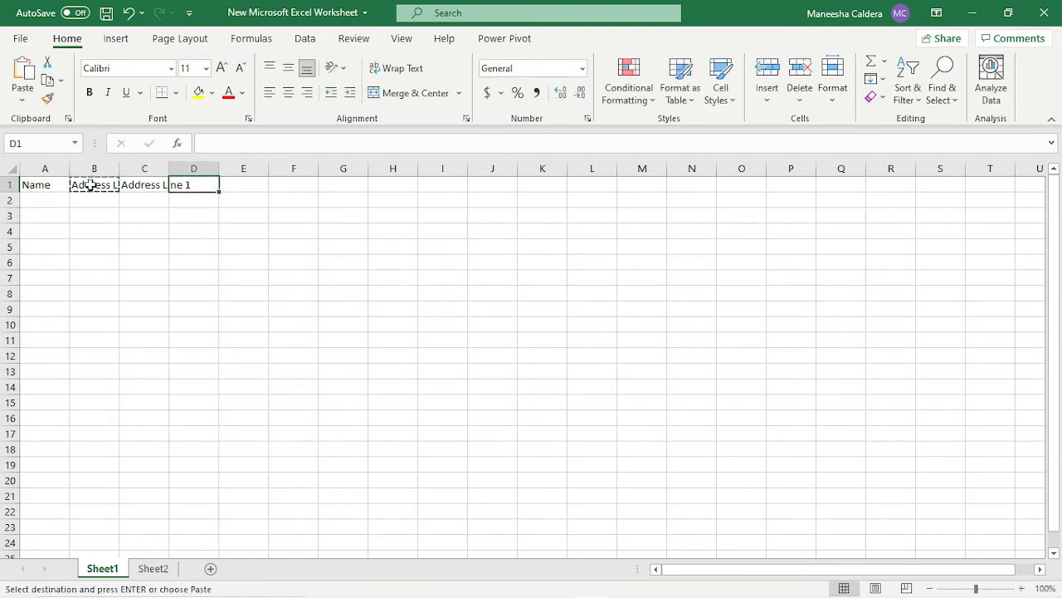
key(ctrl+v)
click(89, 184)
key(Right)
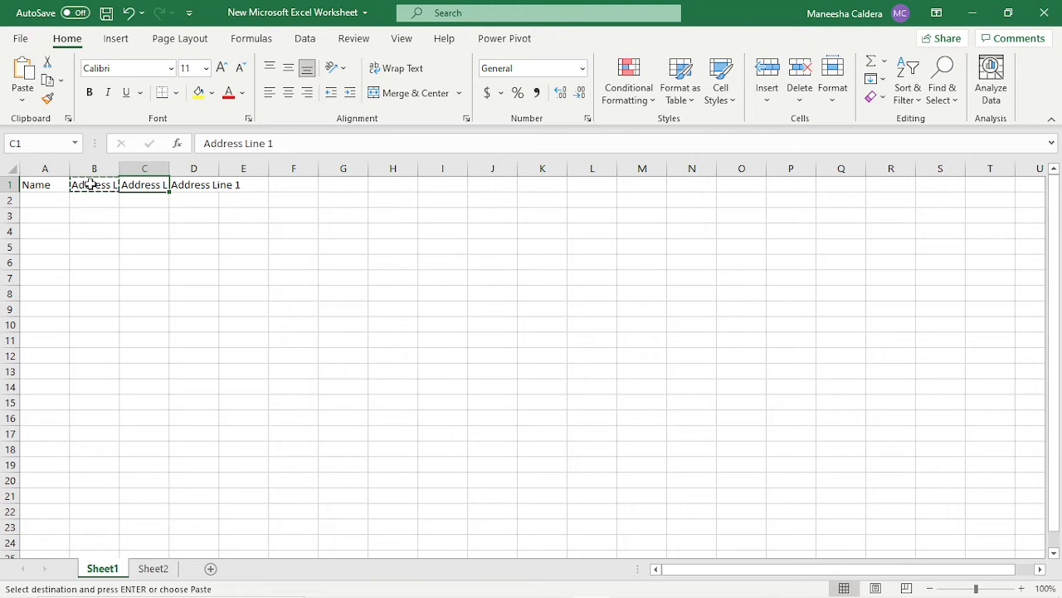
click(231, 193)
key(ctrl+v)
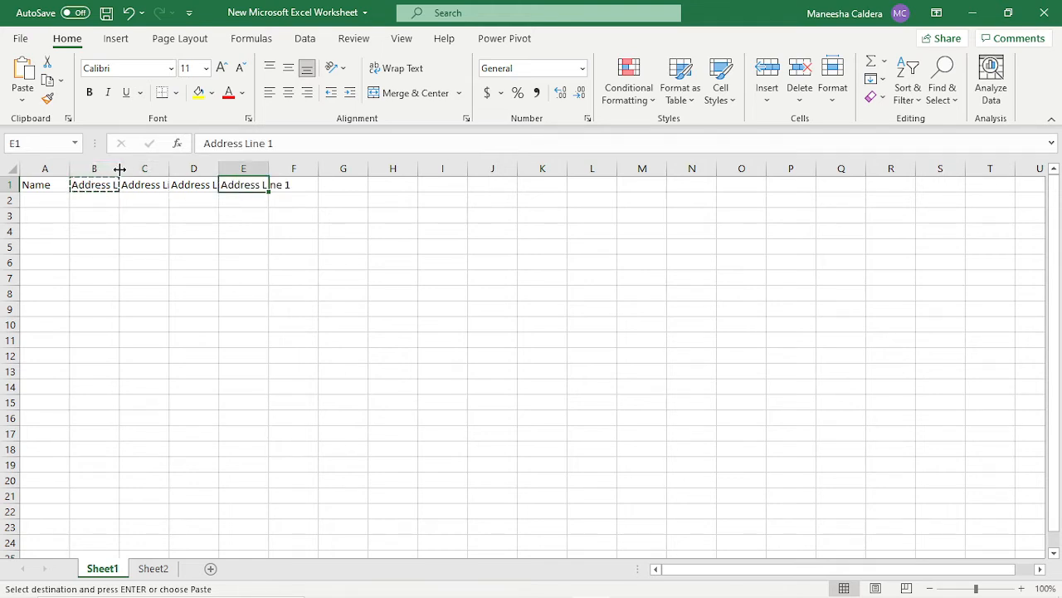
Auto-fit the widths of columns B to E to their headings and clear the copy selection
double_click(119, 169)
double_click(195, 168)
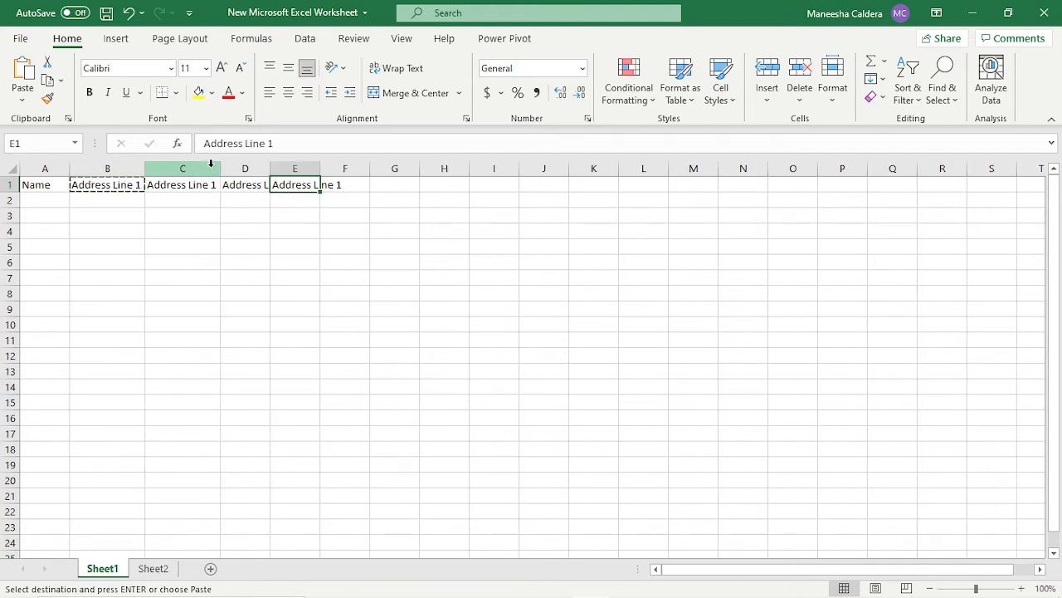
double_click(270, 169)
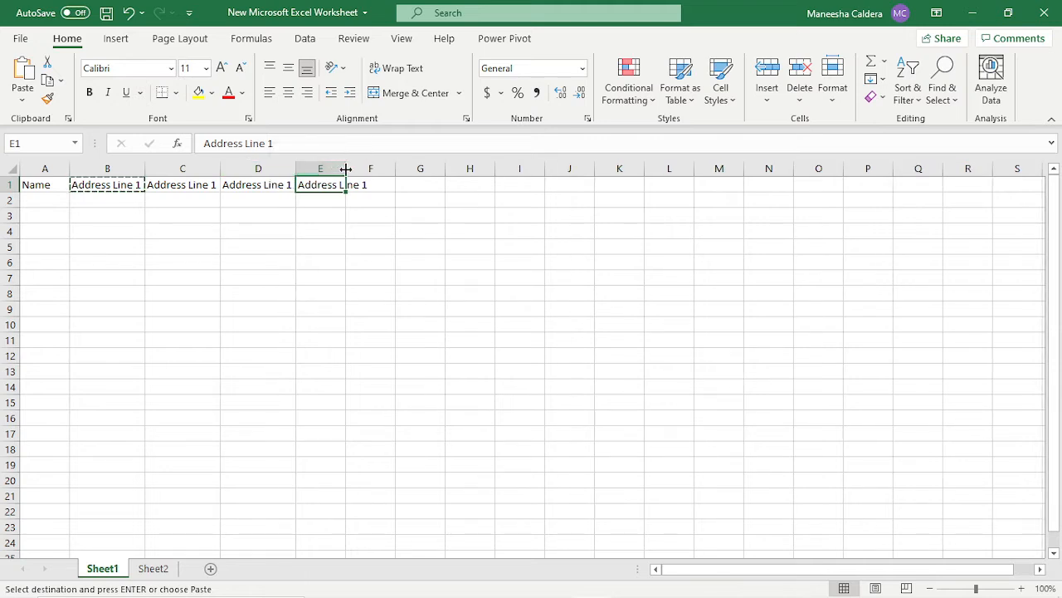
double_click(345, 169)
key(Escape)
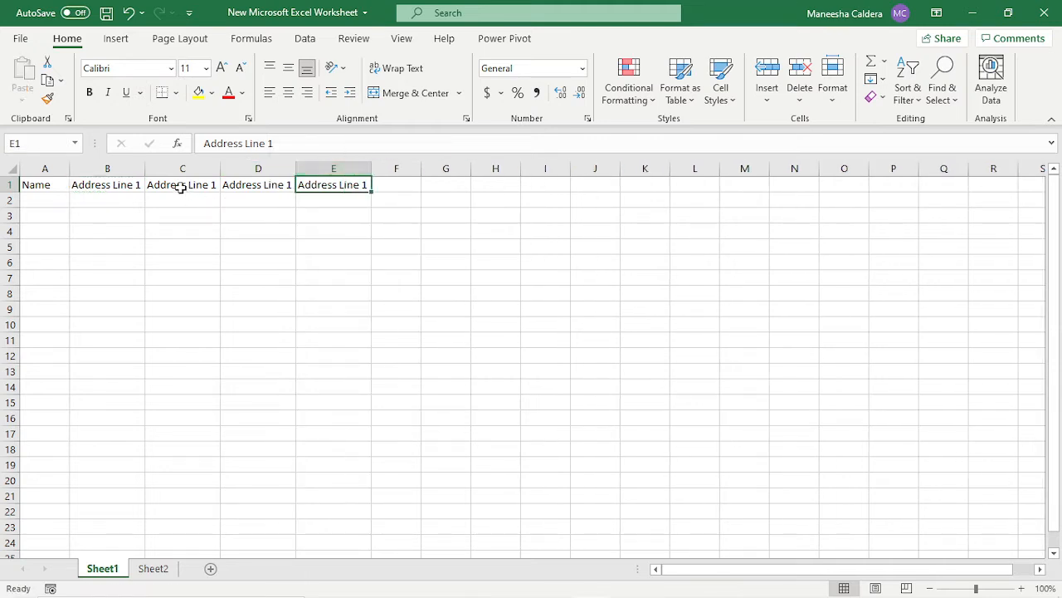
Change the heading in C1 to "Address Line 2"
click(187, 186)
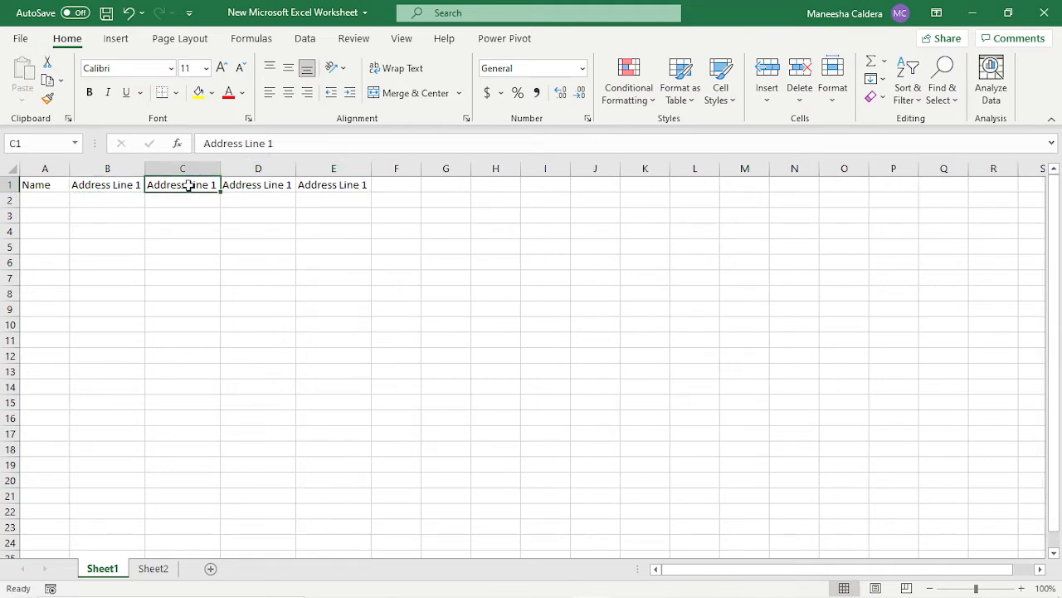
click(282, 145)
key(BackSpace)
text(2)
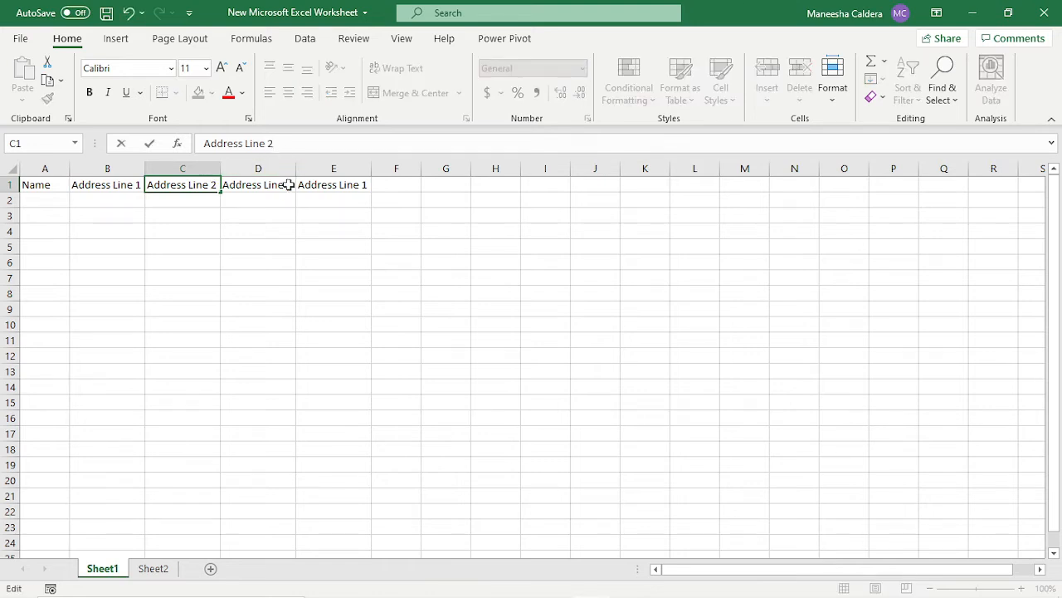
Change the heading in D1 to "Address Line 3"
click(284, 182)
click(289, 144)
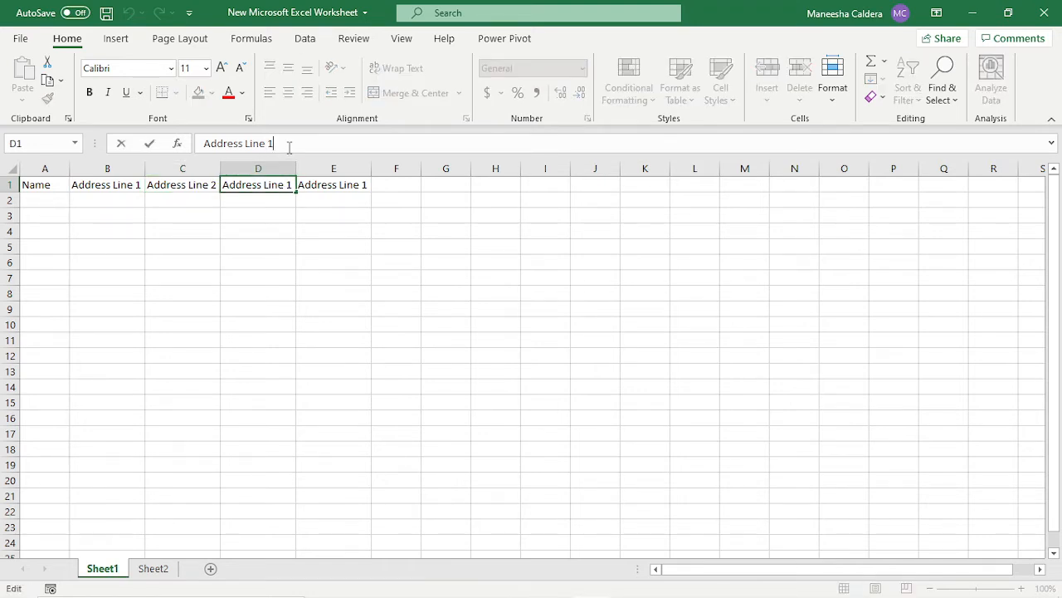
key(BackSpace)
text(4)
key(BackSpace)
text(3)
Change the heading in E1 to "Address Line 4"
click(330, 187)
click(308, 143)
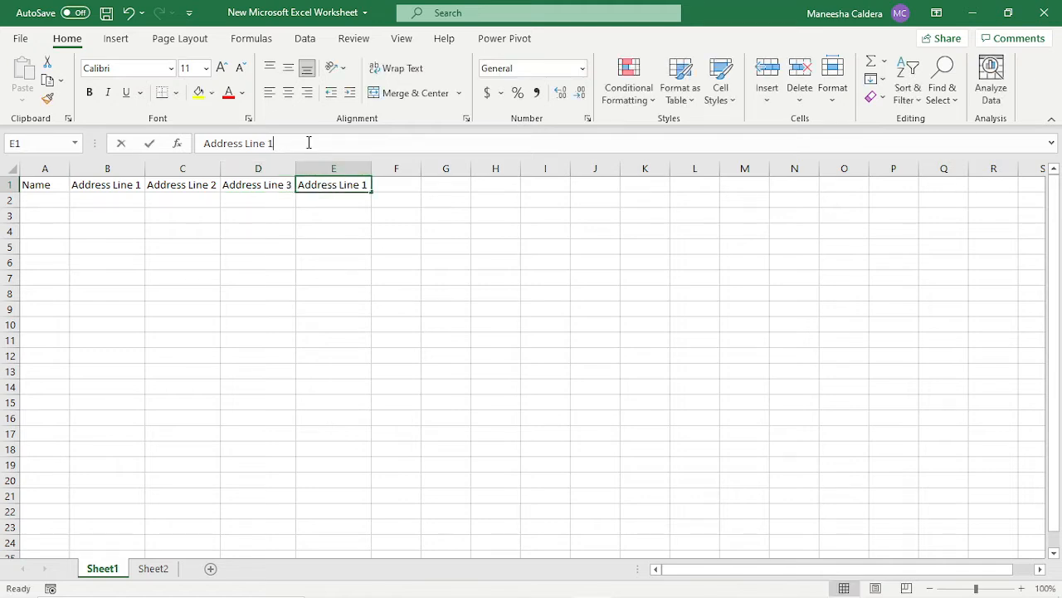
key(BackSpace)
text(4)
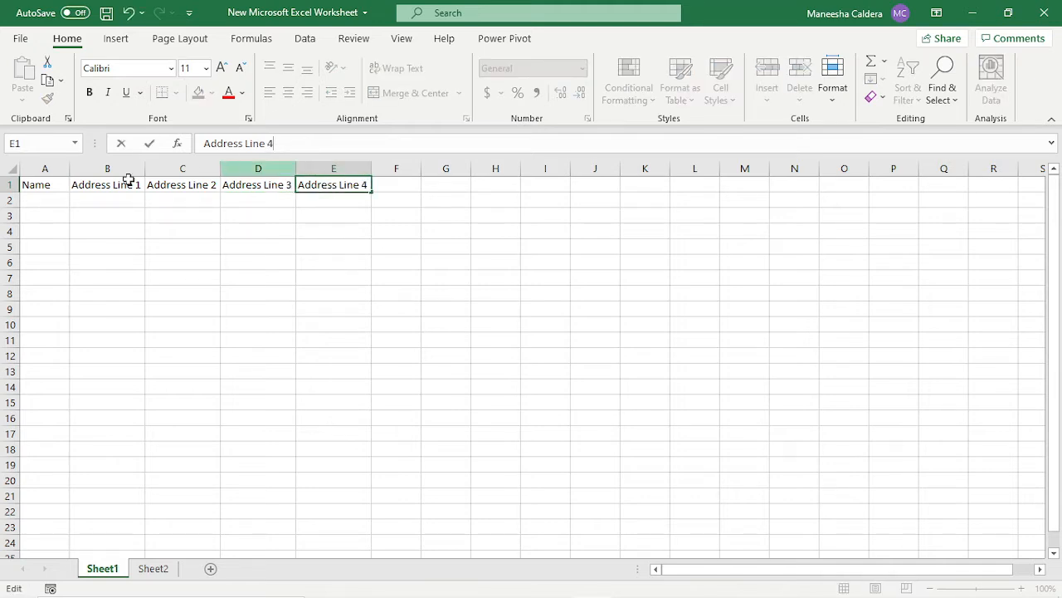
Enter the first recipient's name in A2 and house number in B2
click(39, 202)
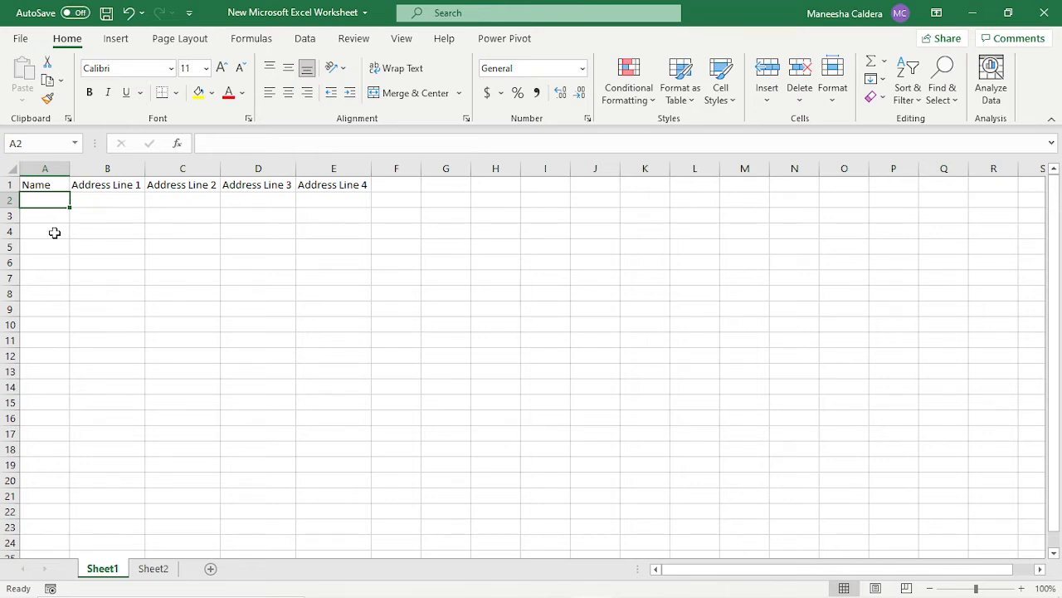
text(A. Sam)
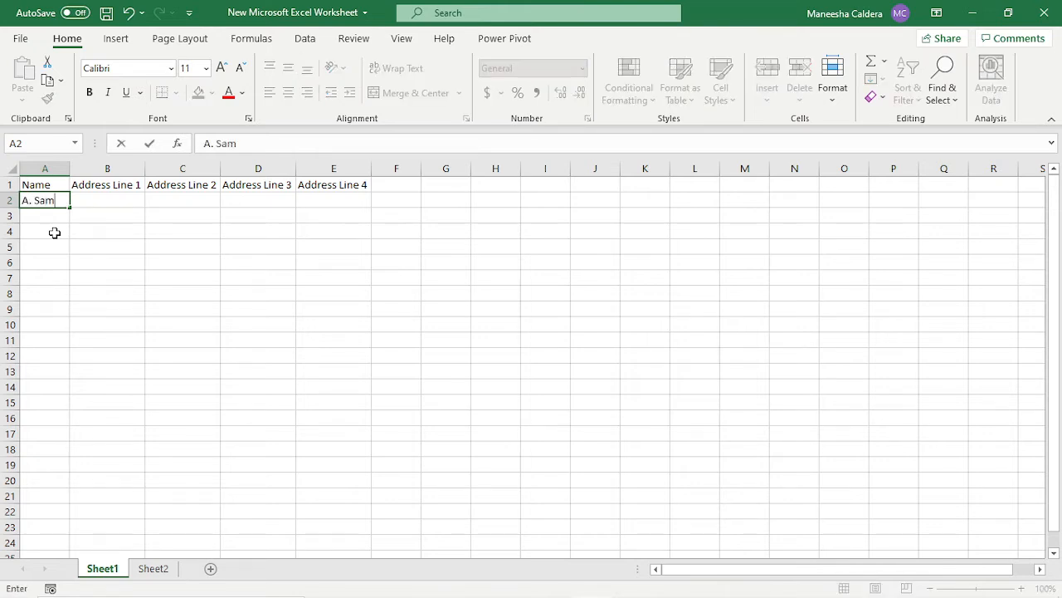
text(an)
key(Tab)
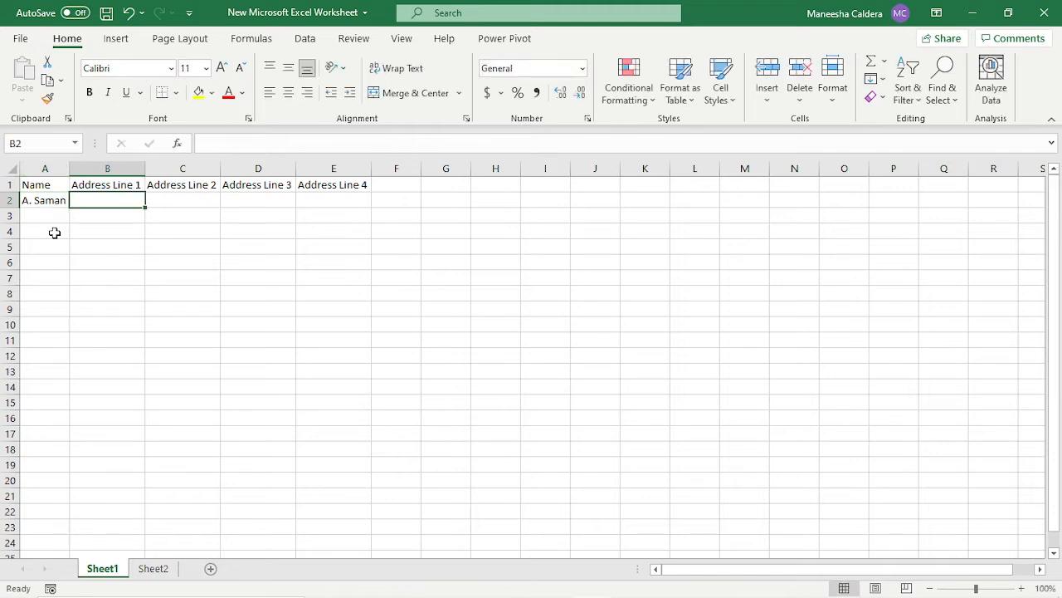
text(Gall)
key(BackSpace)
key(BackSpace)
key(BackSpace)
key(BackSpace)
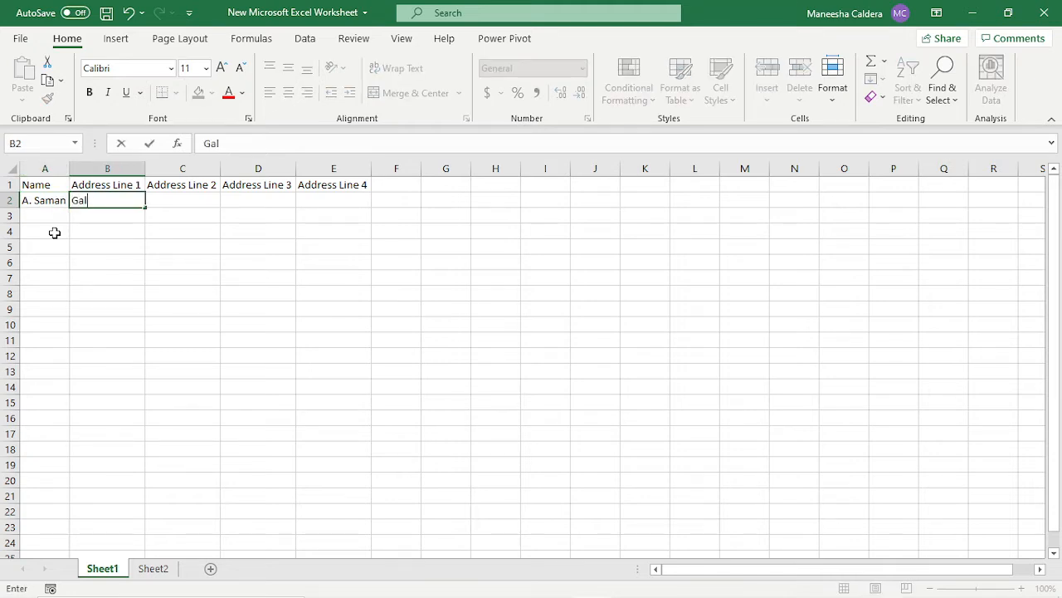
text(No 23)
key(Tab)
Enter the first recipient's street in C2 and town in E2, leaving Address Line 3 blank
text(Gal)
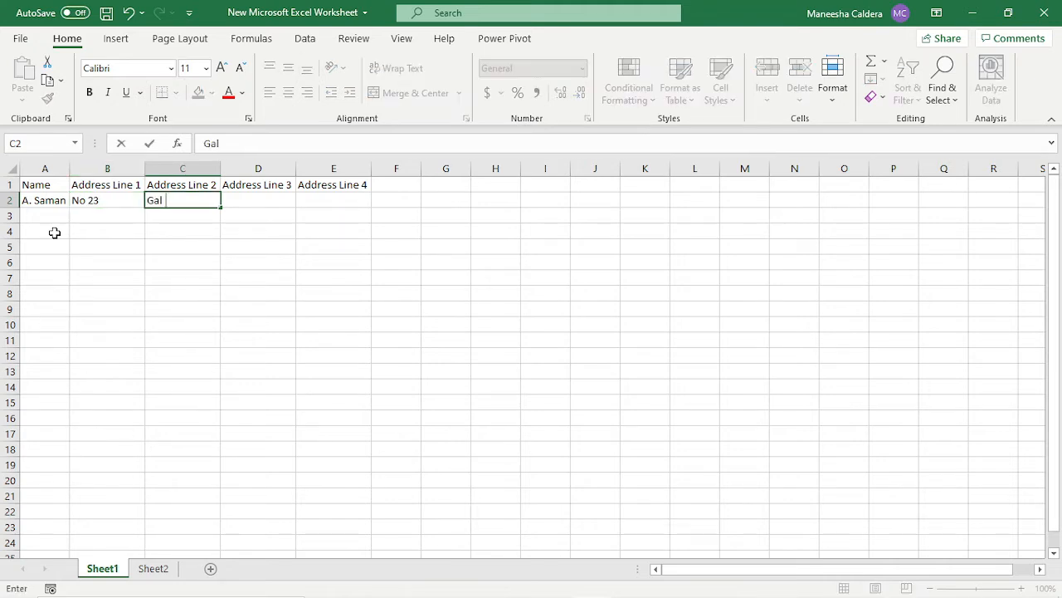
text(le Road)
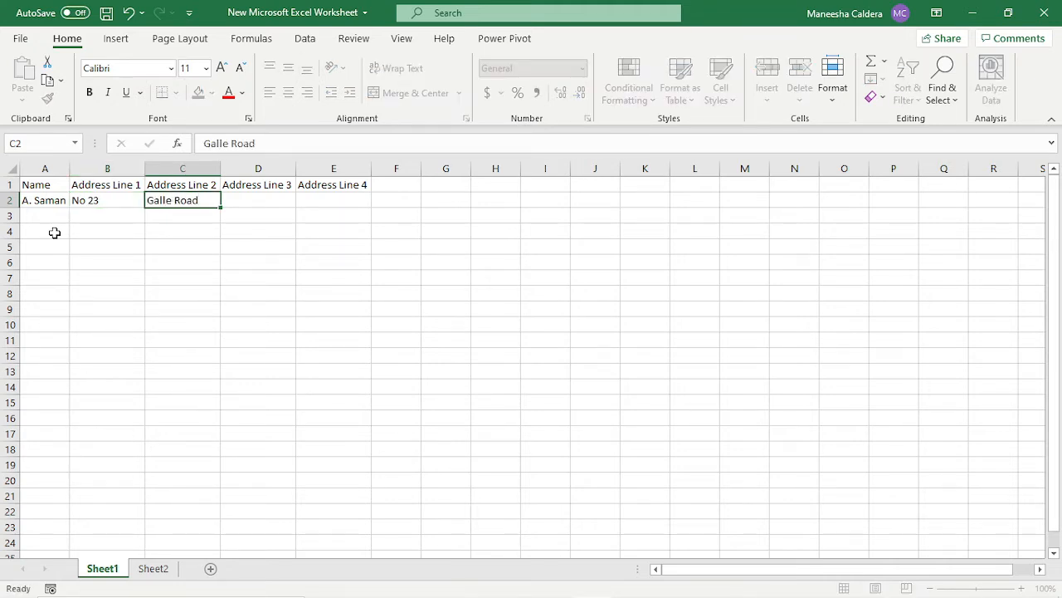
key(Tab)
key(Tab)
text(Panadura)
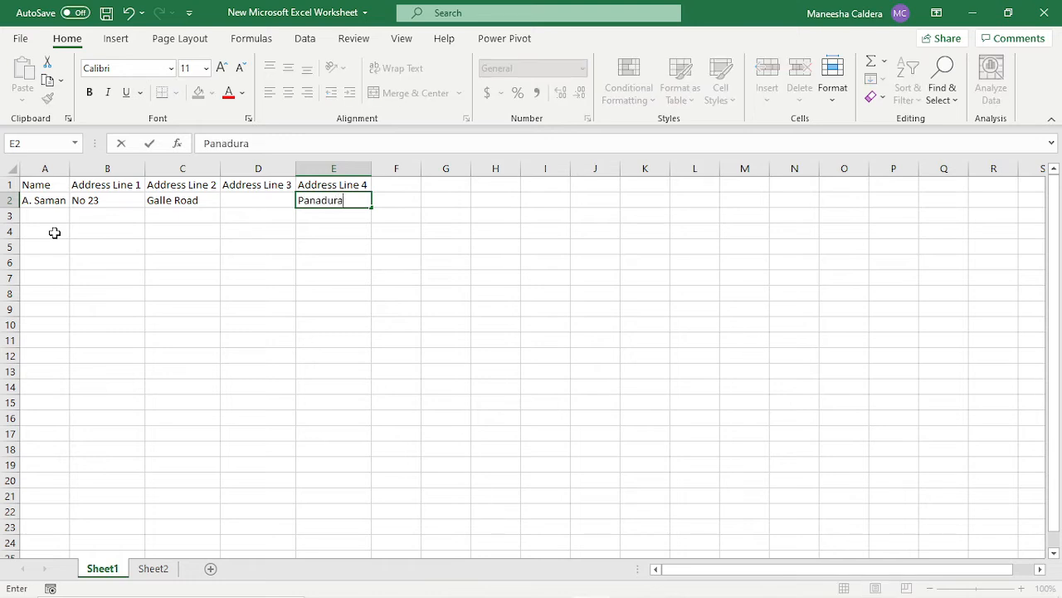
Enter the second recipient's name in A3 and house number in B3
click(53, 216)
text(B. Kumaa)
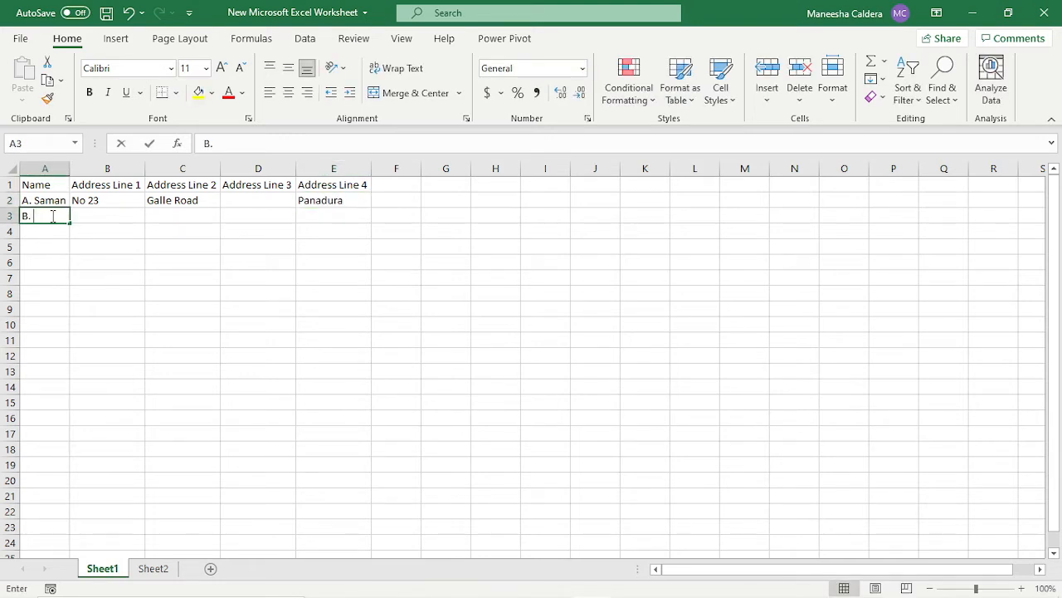
key(BackSpace)
key(BackSpace)
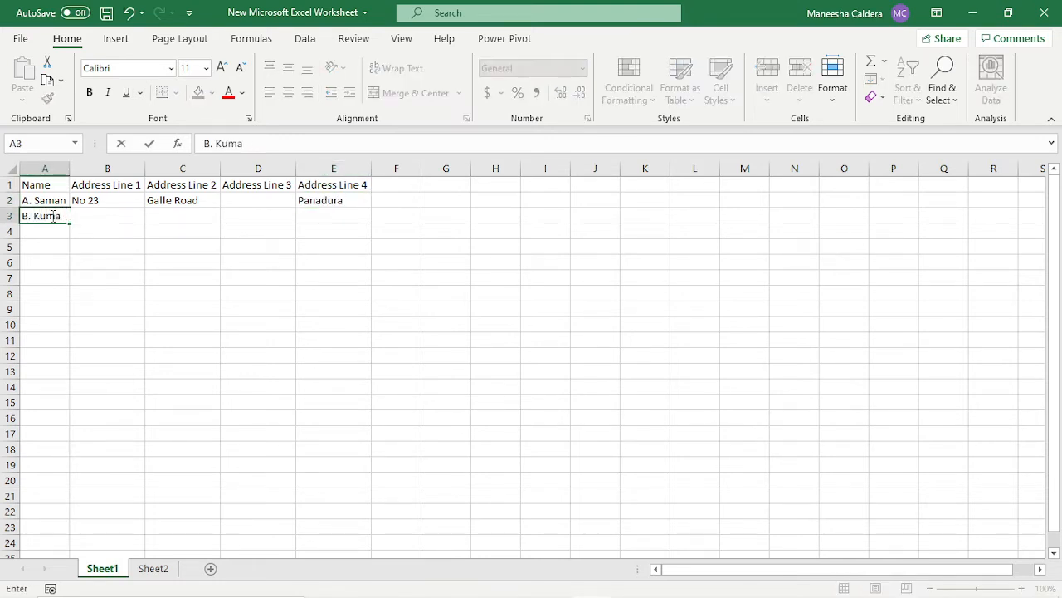
text(ara)
key(Tab)
text(No )
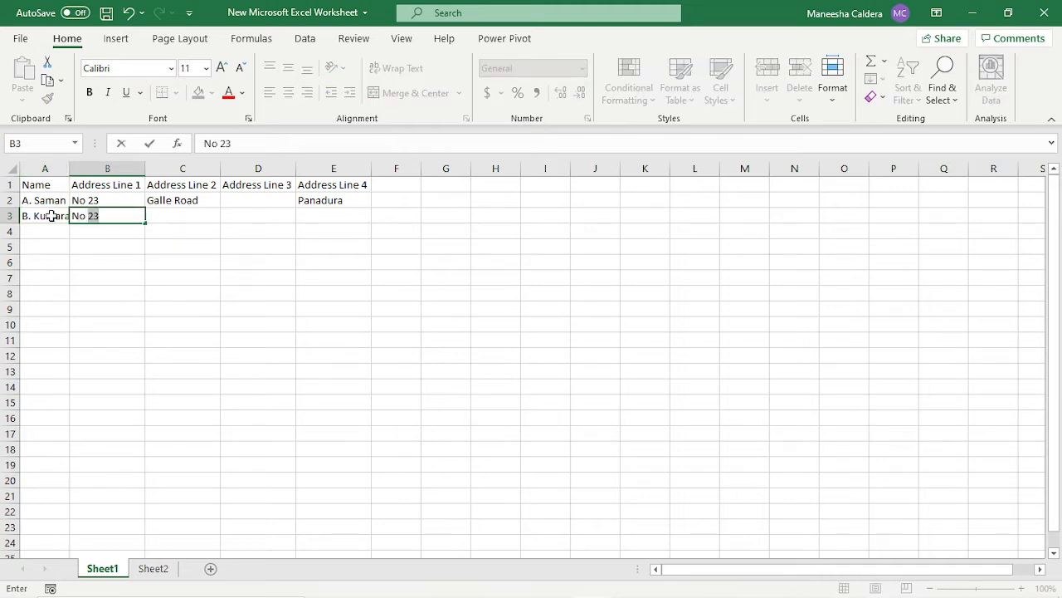
text(45)
key(Tab)
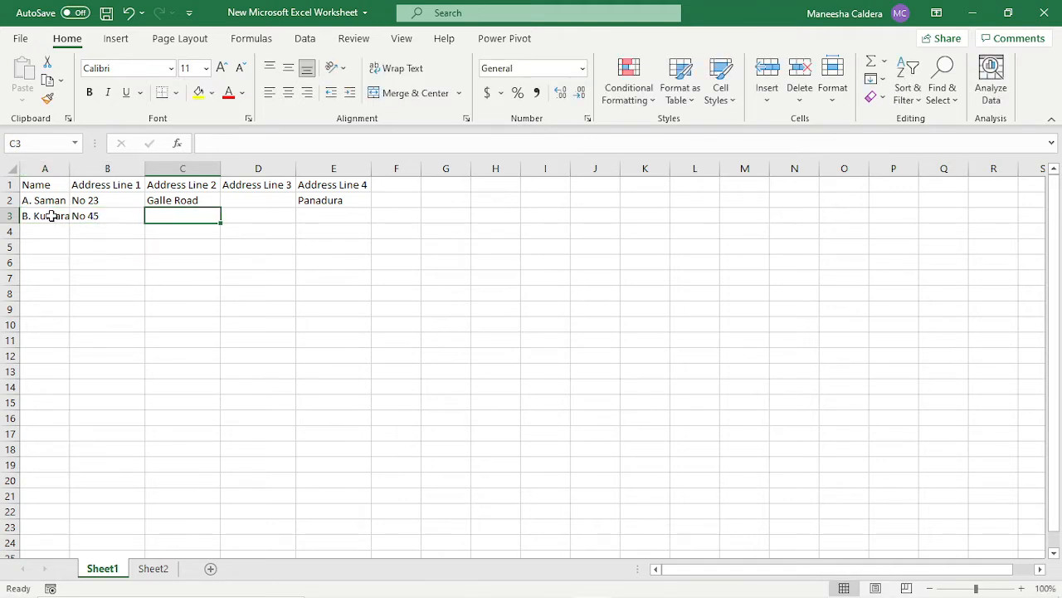
Complete the second recipient's address with the street in C3, locality in D3 and town in E3
text(St)
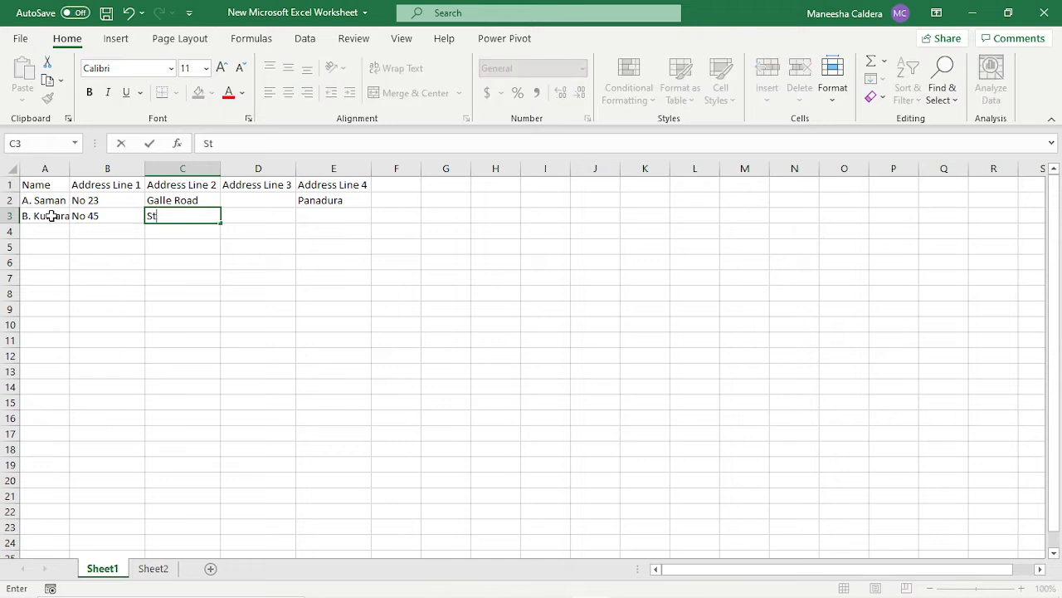
text(ation Road)
key(Tab)
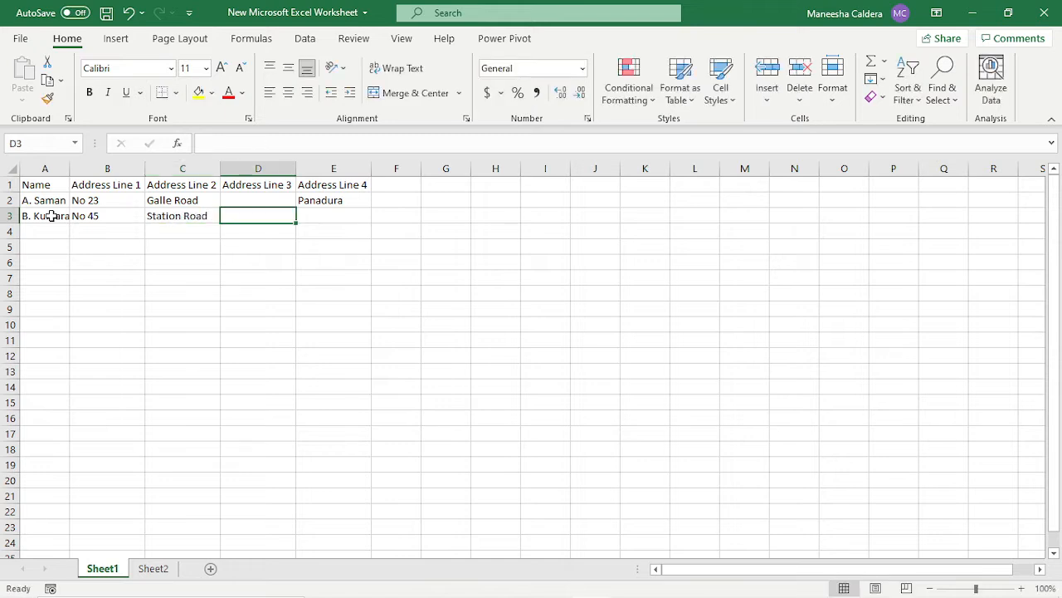
text(Waddura)
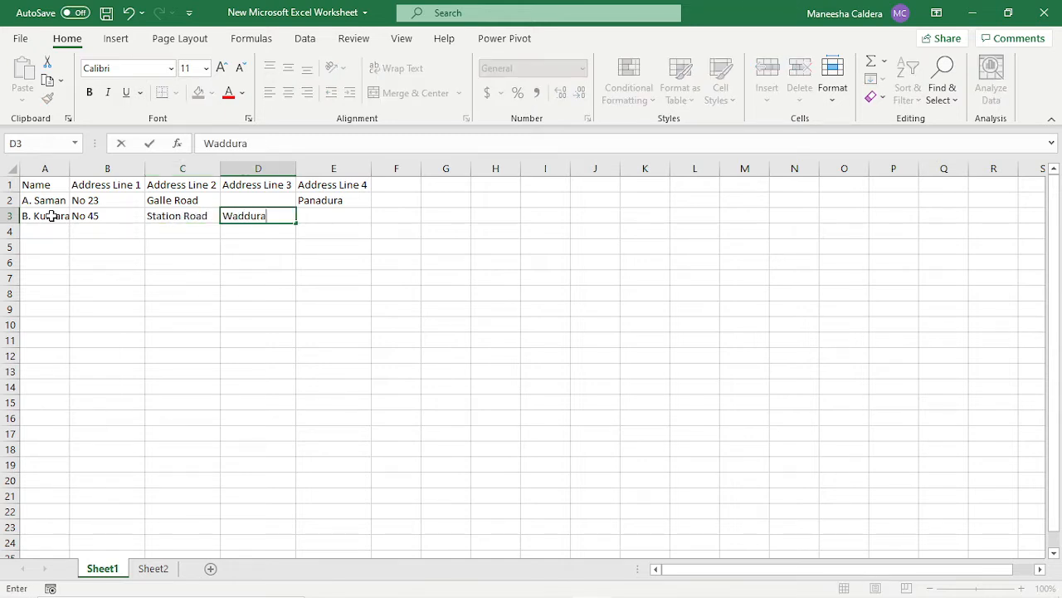
key(BackSpace)
key(BackSpace)
text(wa)
key(Tab)
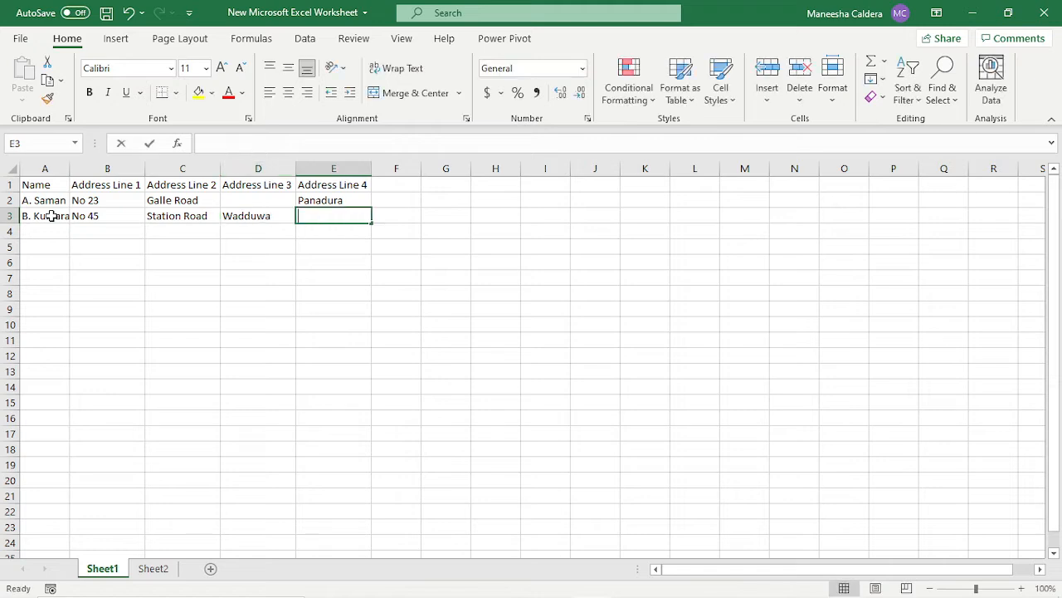
text(Pana)
key(Return)
Enter the third recipient's name in A4 and house number in B4
text(C.)
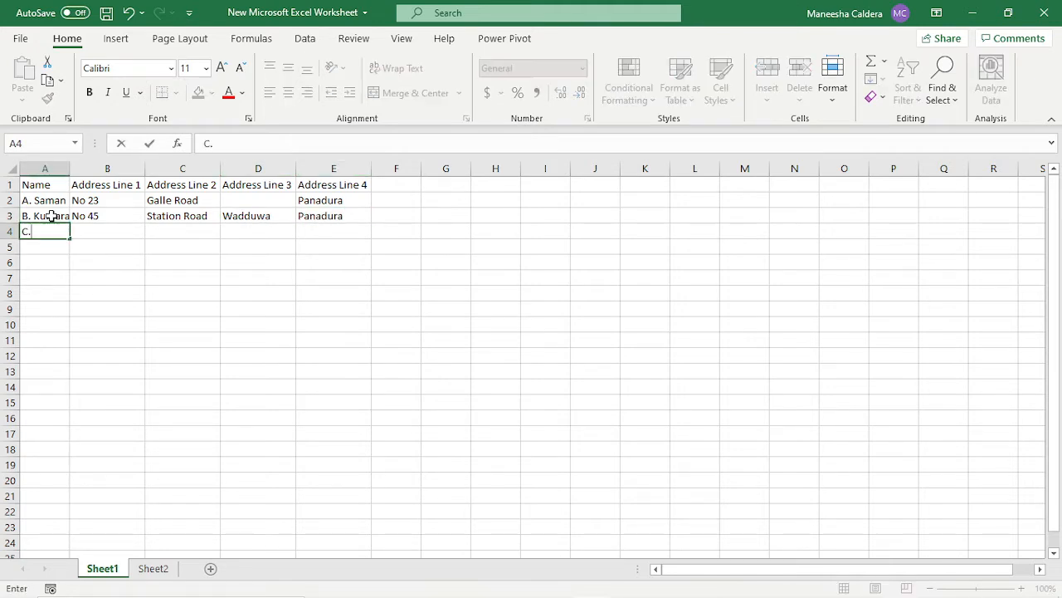
text( Ka)
key(BackSpace)
text(asun)
key(Tab)
text(No)
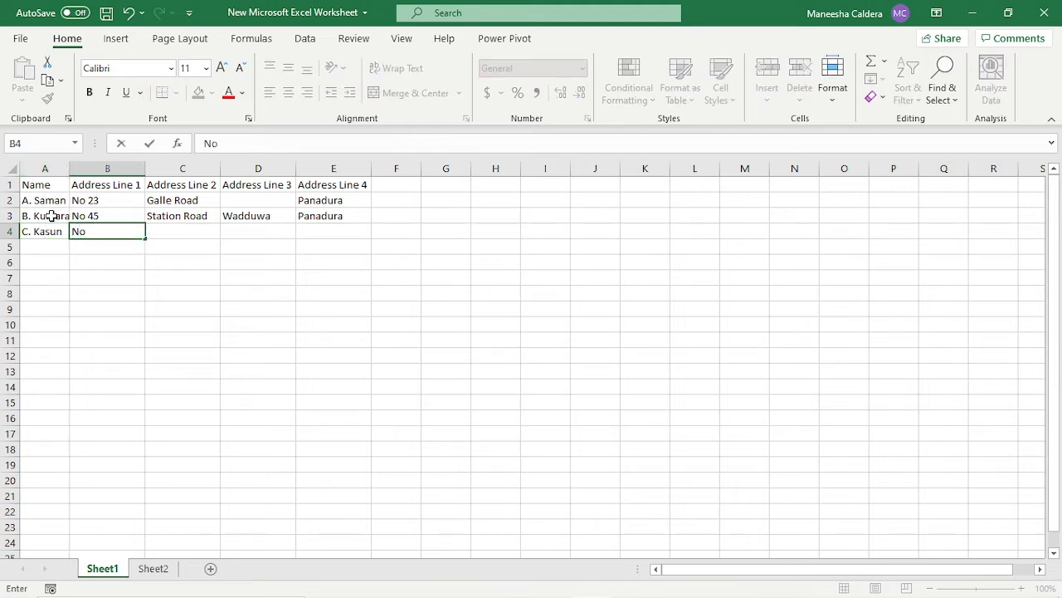
text( 12/A)
key(Tab)
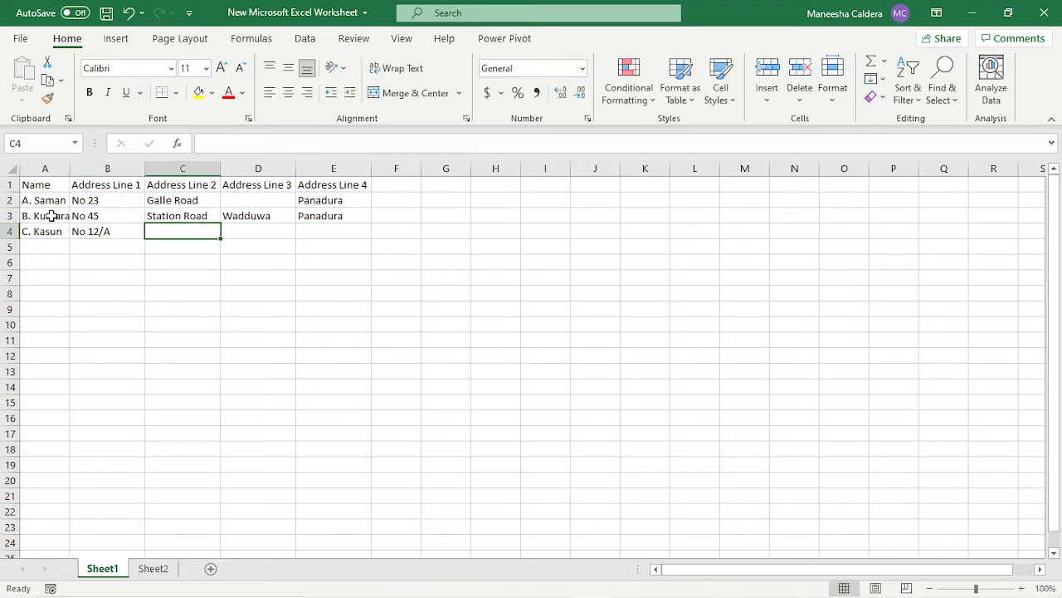
Enter the third recipient's street in C4 and town in E4, leaving Address Line 3 blank
text(Main St)
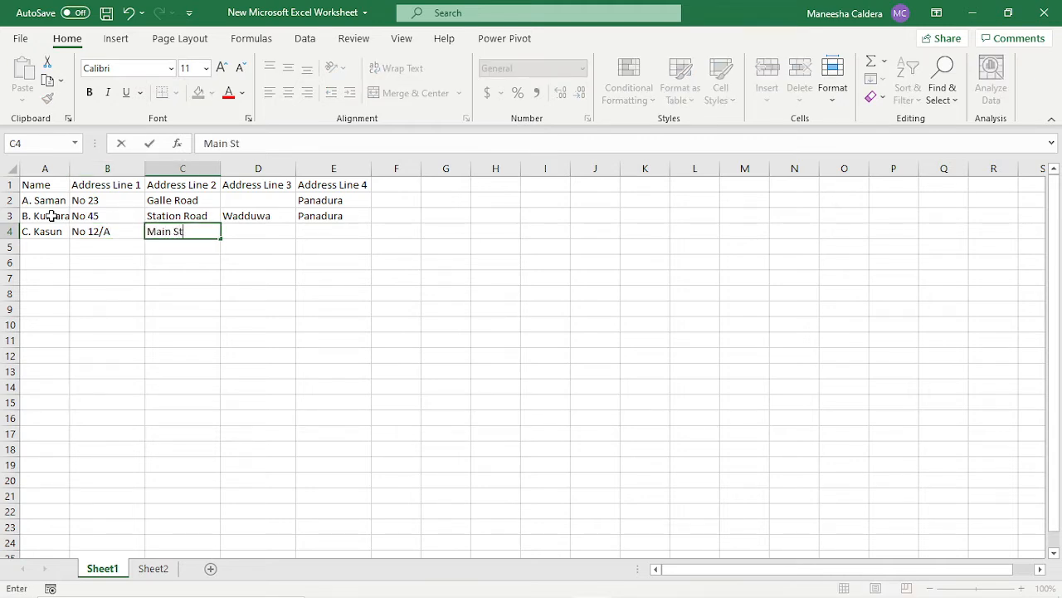
text(reet)
key(Tab)
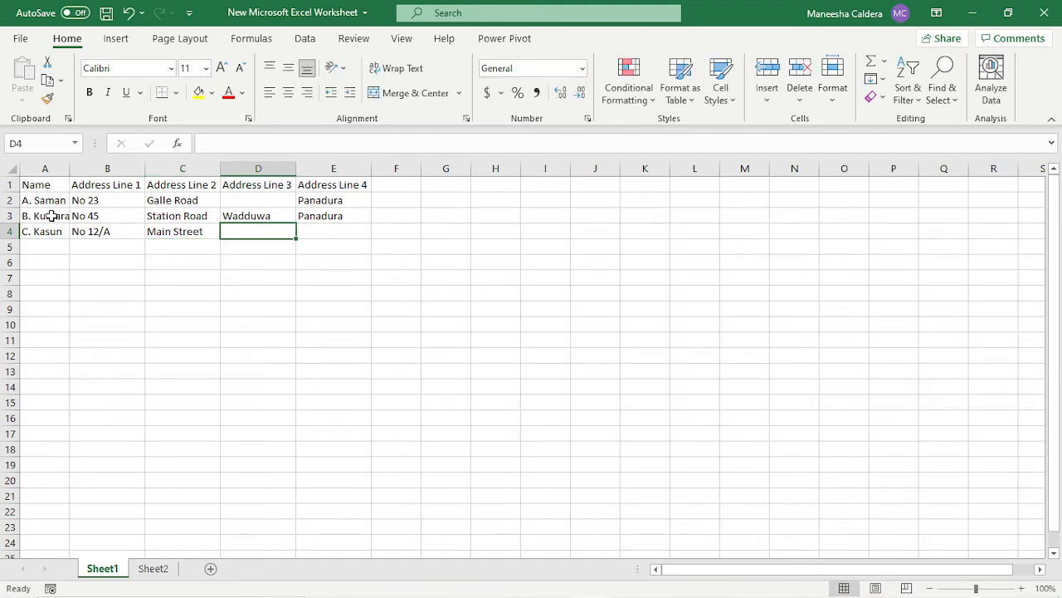
text(B)
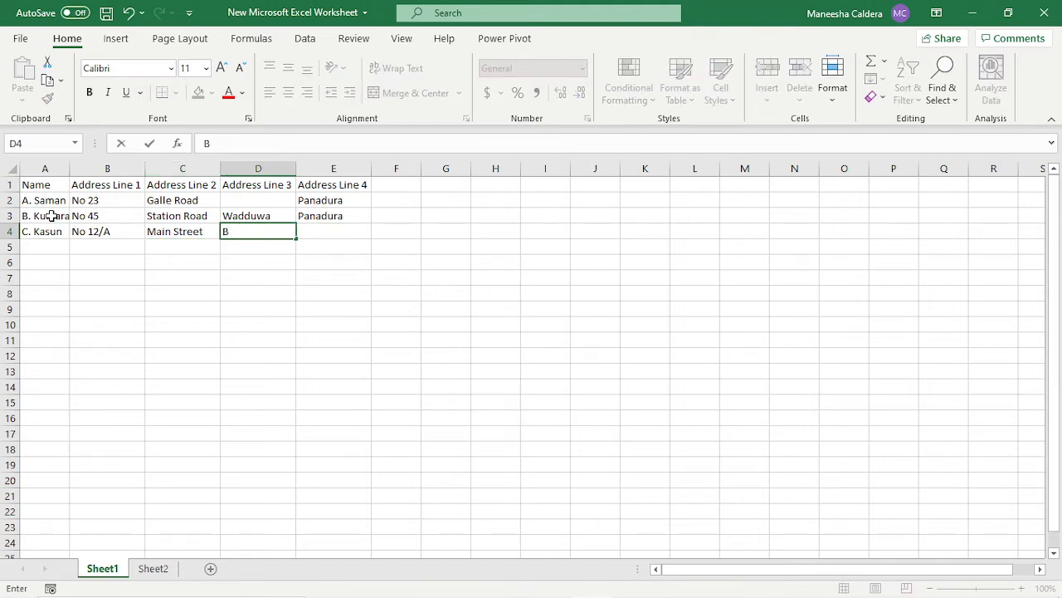
key(BackSpace)
key(Tab)
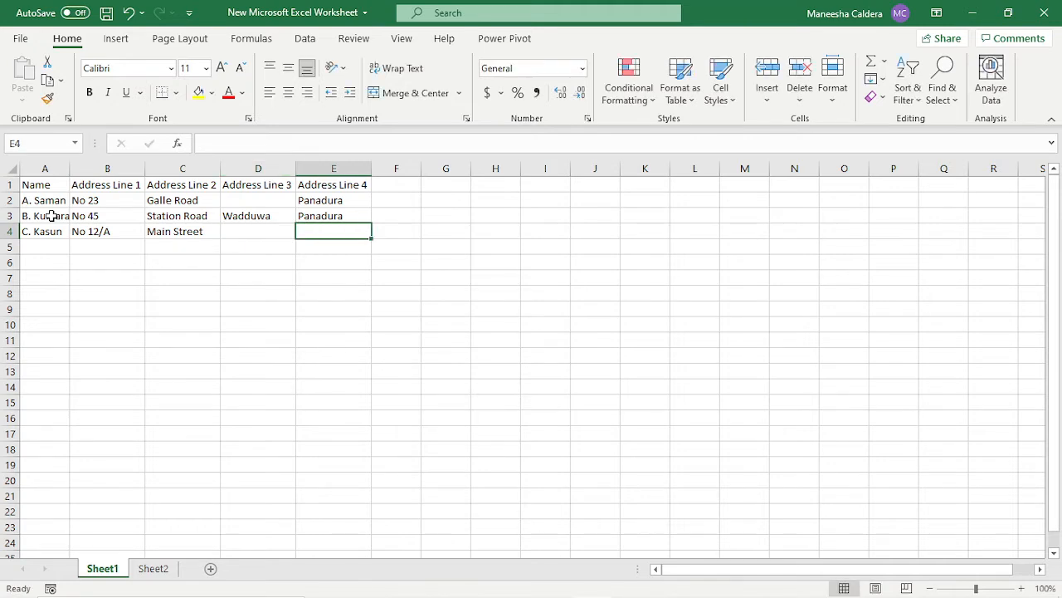
text(Horana)
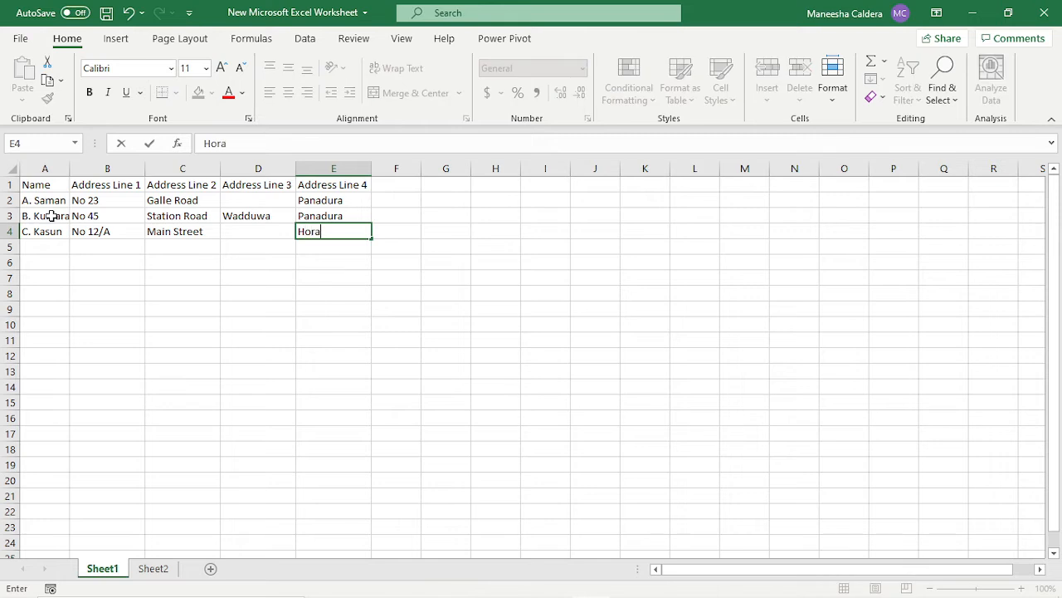
click(189, 276)
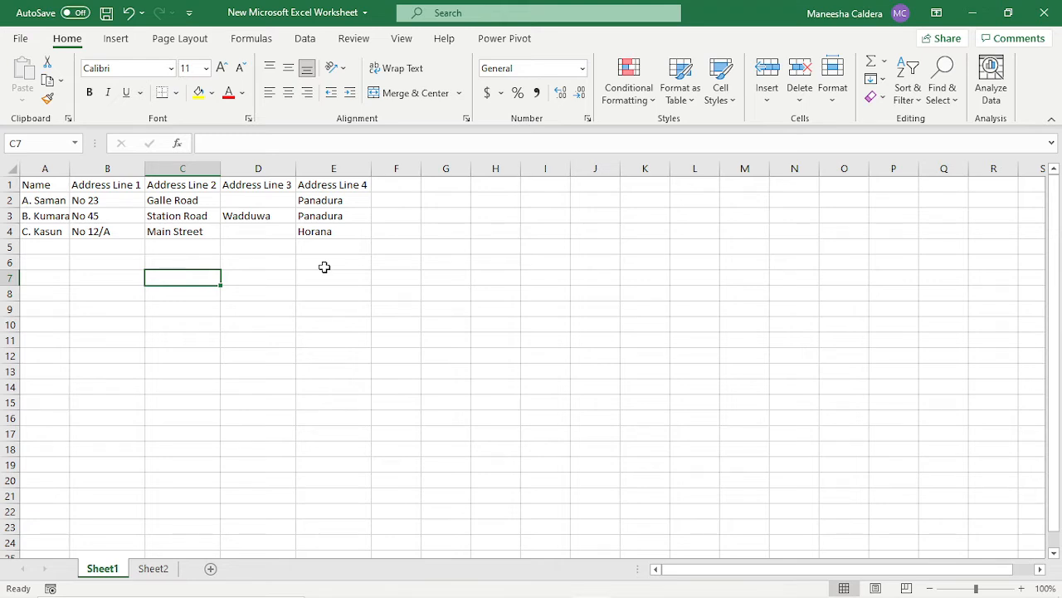
drag(324, 235, 23, 183)
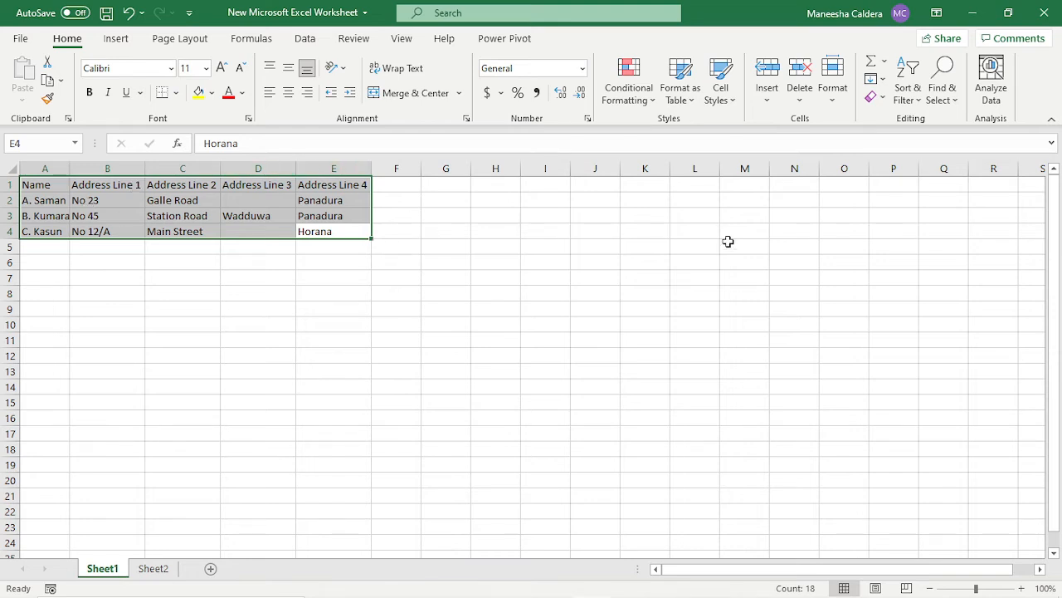
drag(727, 242, 177, 318)
click(177, 318)
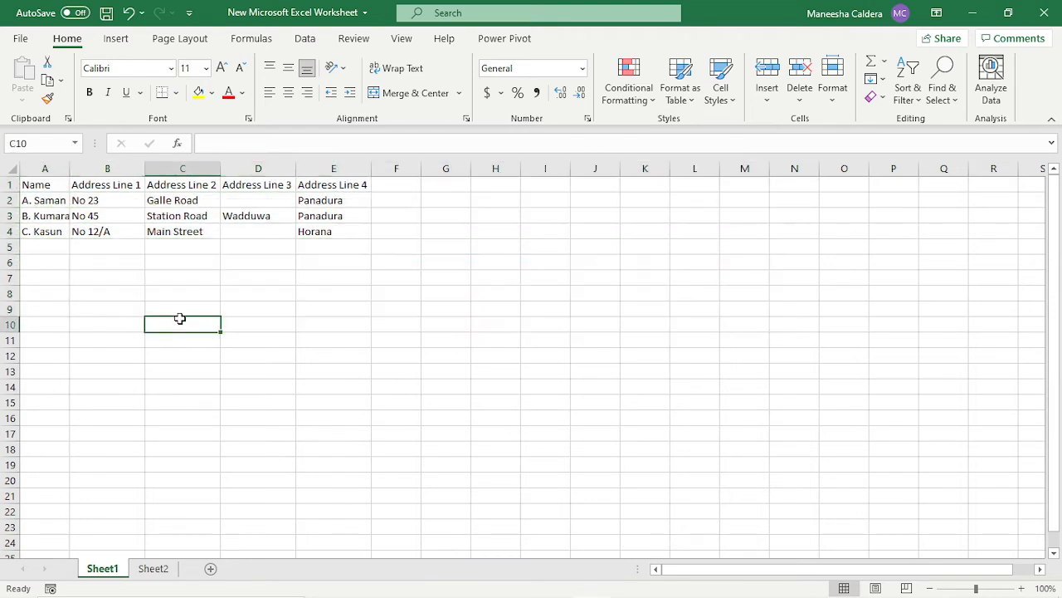
Save the recipient list workbook and close it
click(62, 188)
key(ctrl+s)
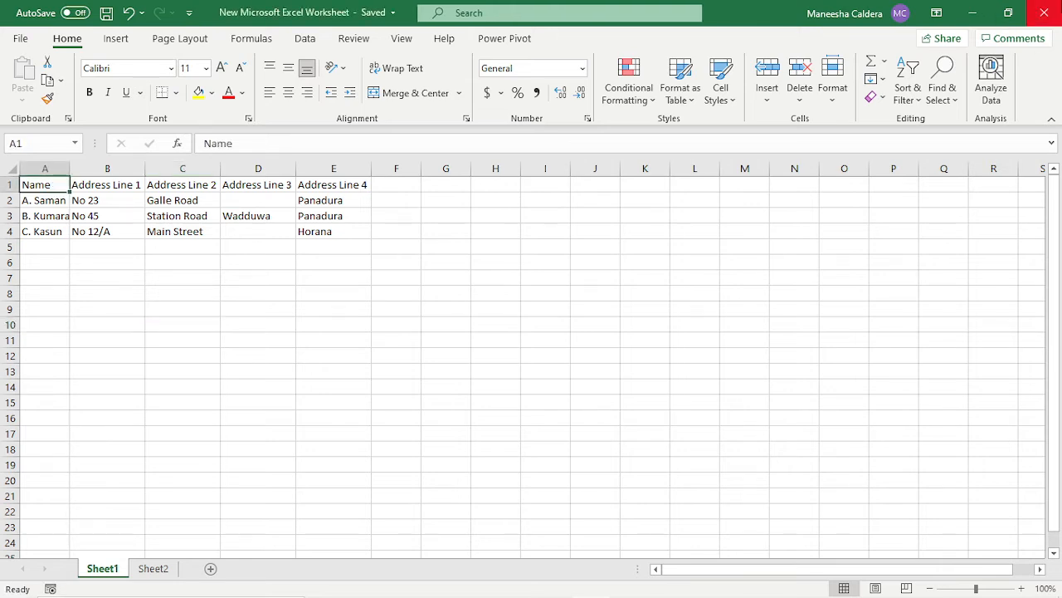
click(1044, 13)
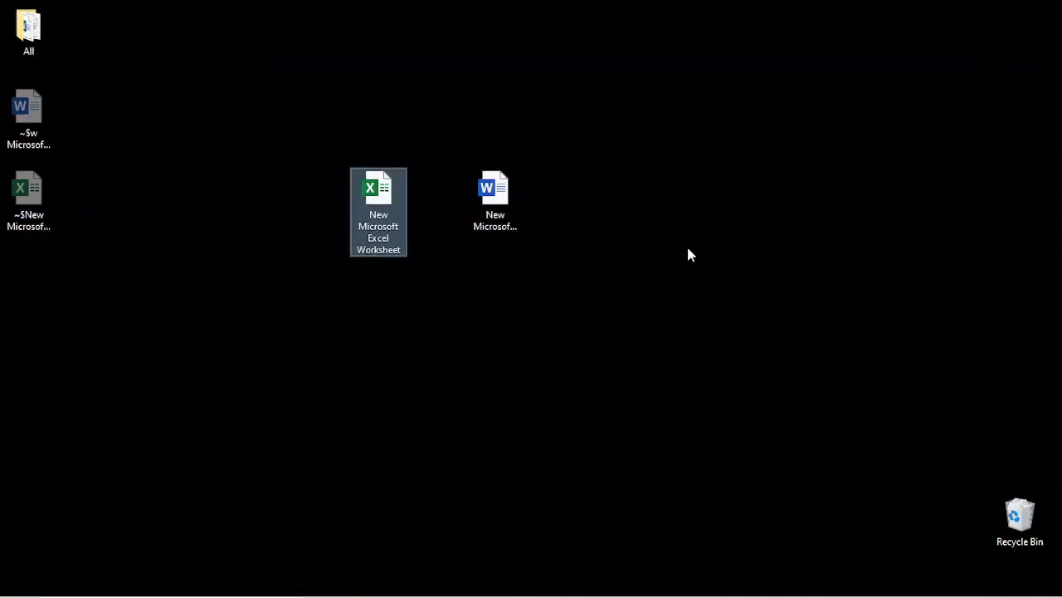
click(688, 247)
Switch to the open Word document and search the online templates for "letter"
mouse_move(501, 595)
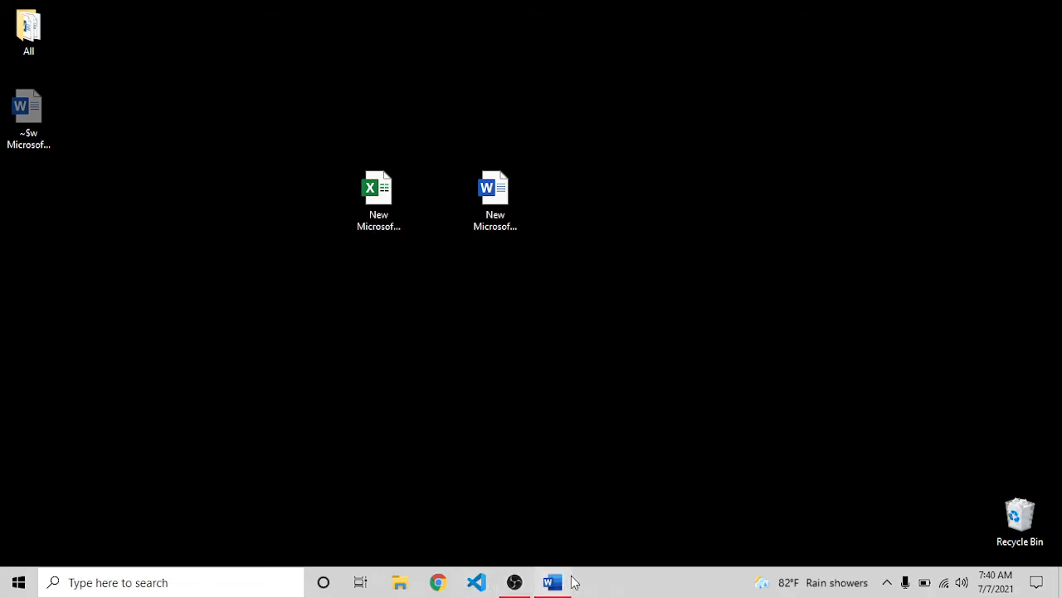
click(570, 580)
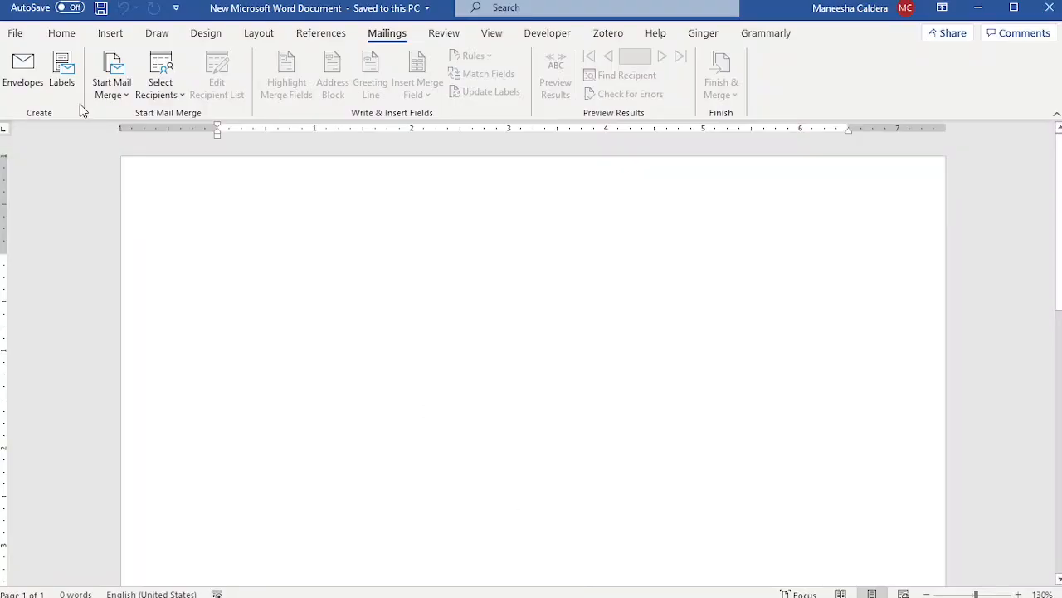
click(14, 33)
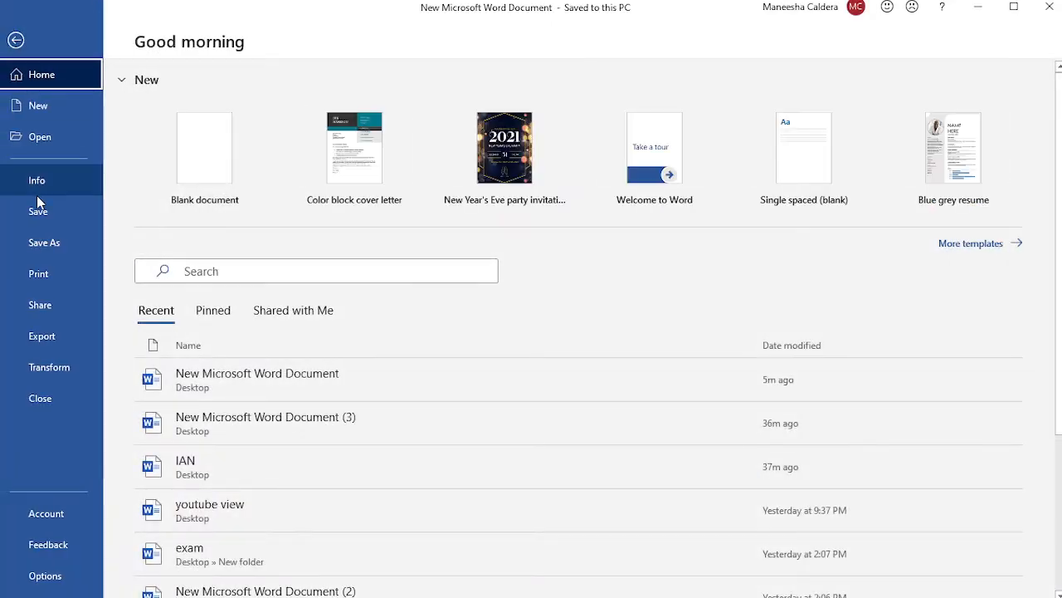
click(59, 138)
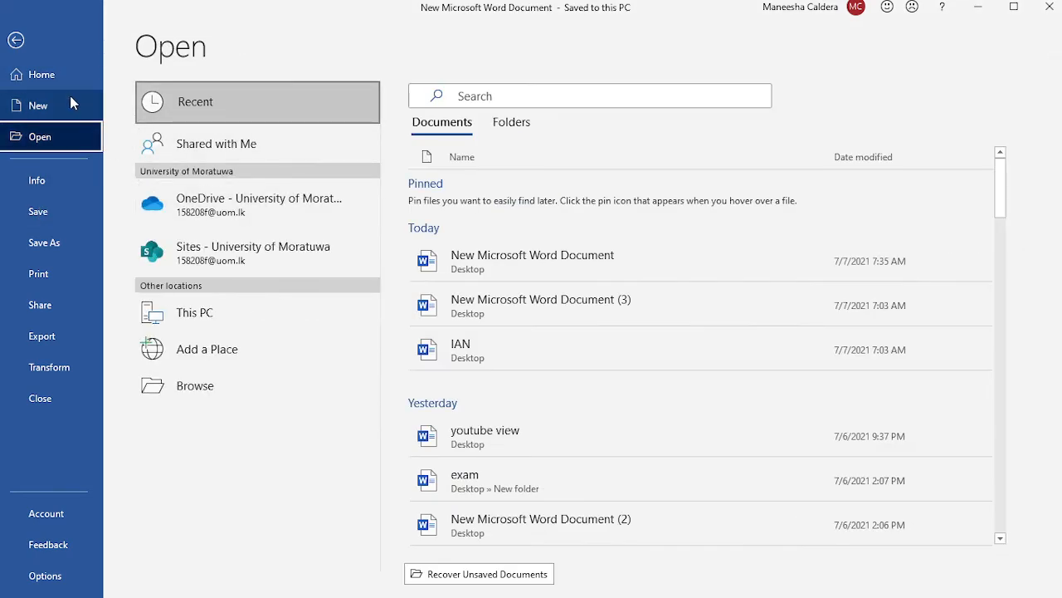
click(61, 109)
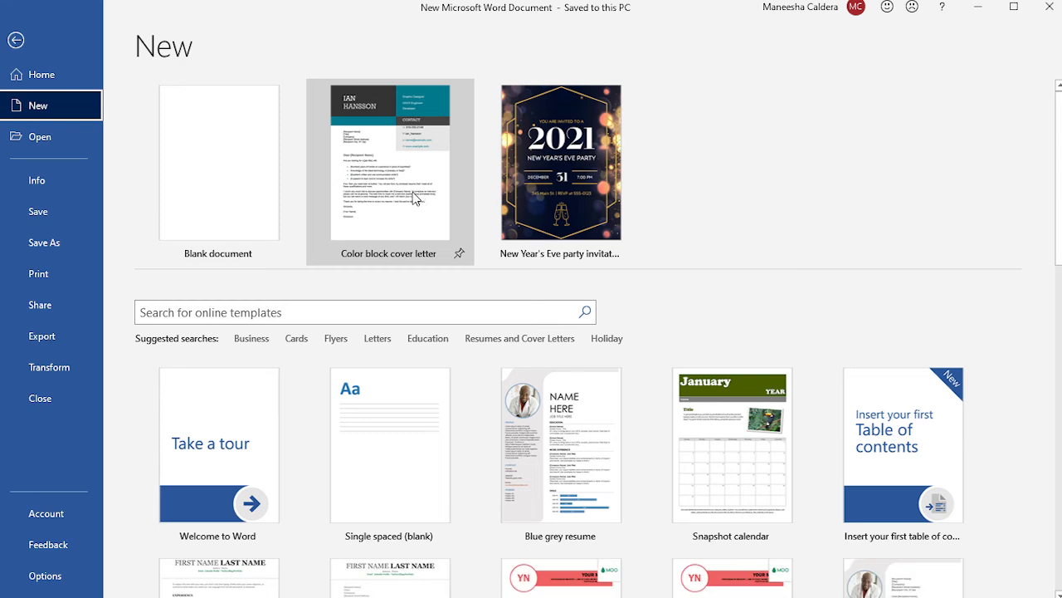
click(297, 313)
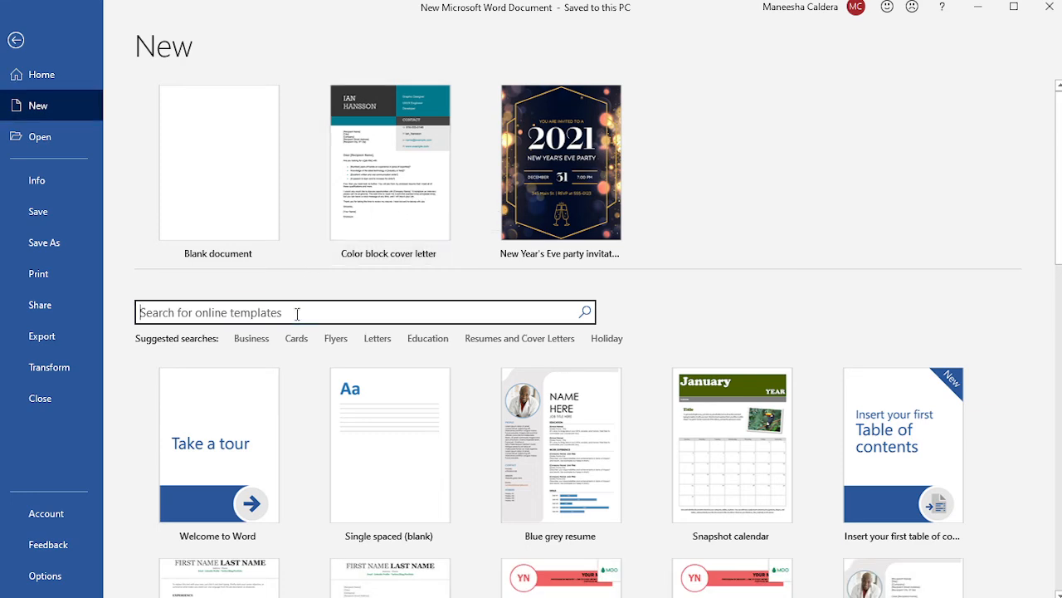
text(letter)
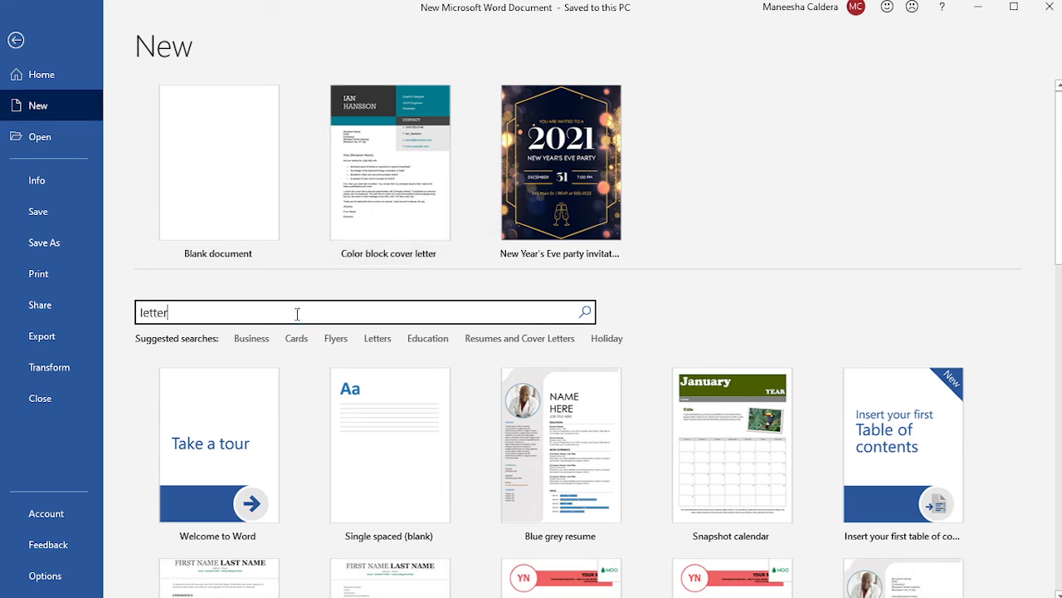
key(Return)
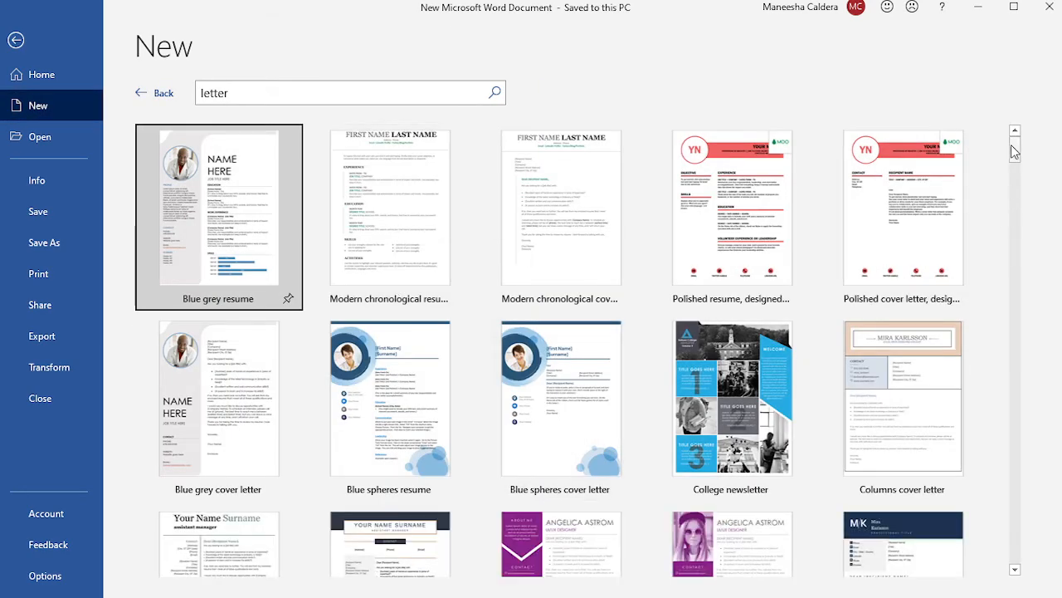
Create a new document from the "Bold logo letterhead" template
drag(1011, 145, 1022, 261)
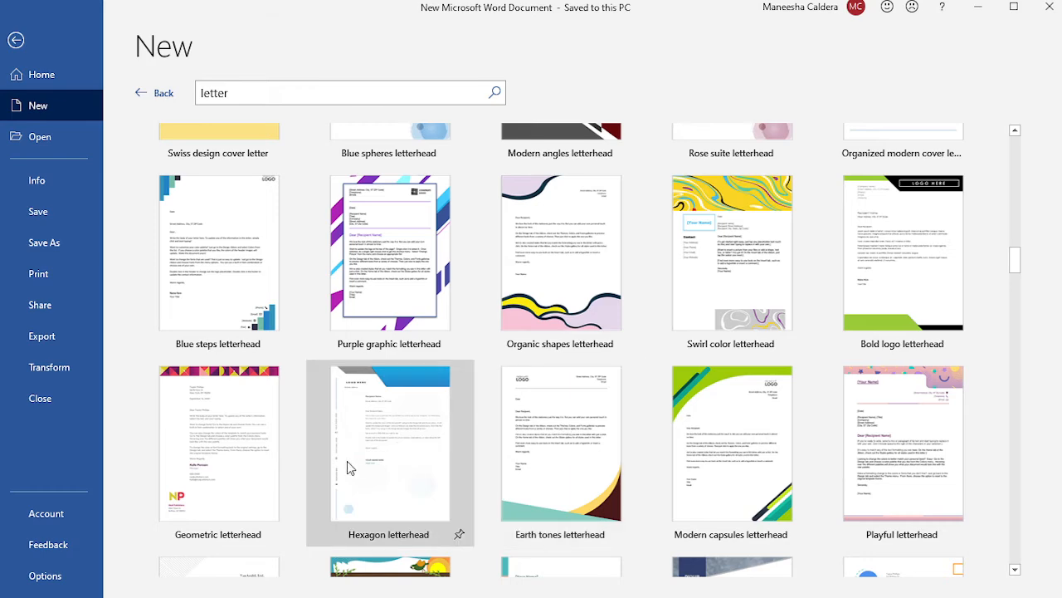
click(916, 247)
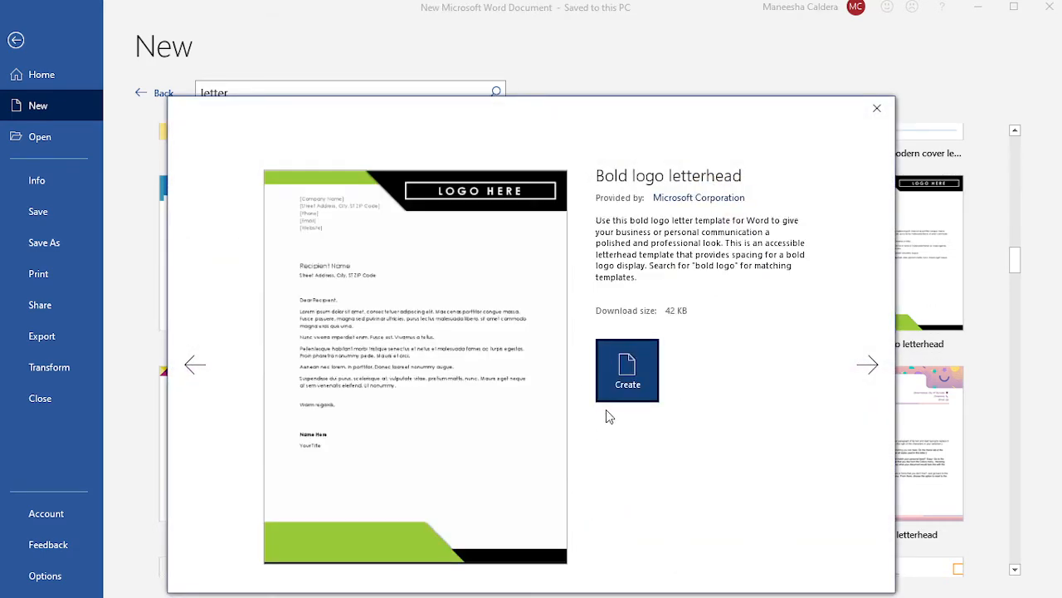
click(624, 366)
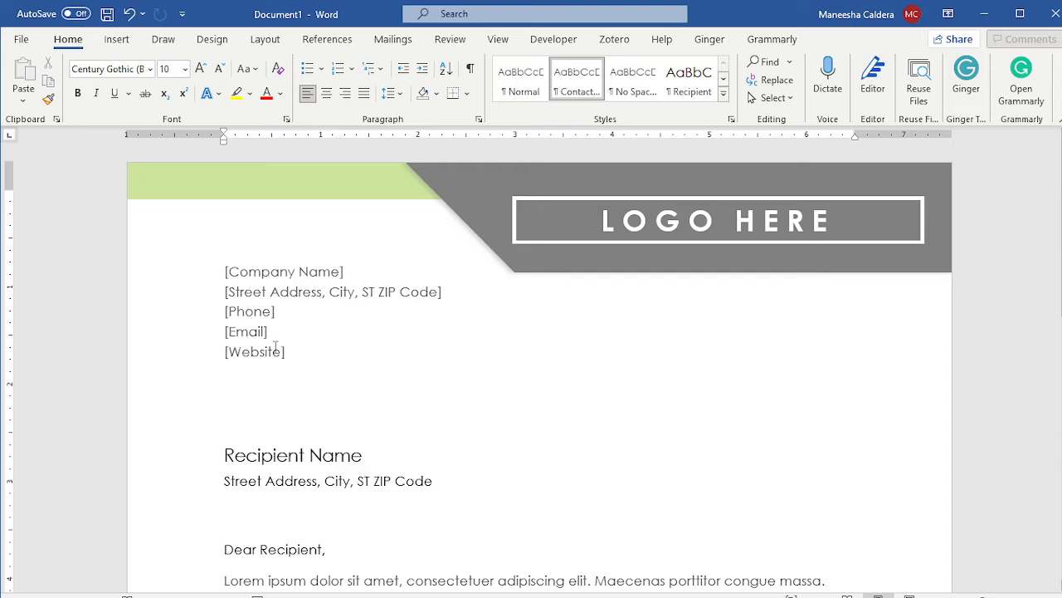
drag(285, 353, 216, 267)
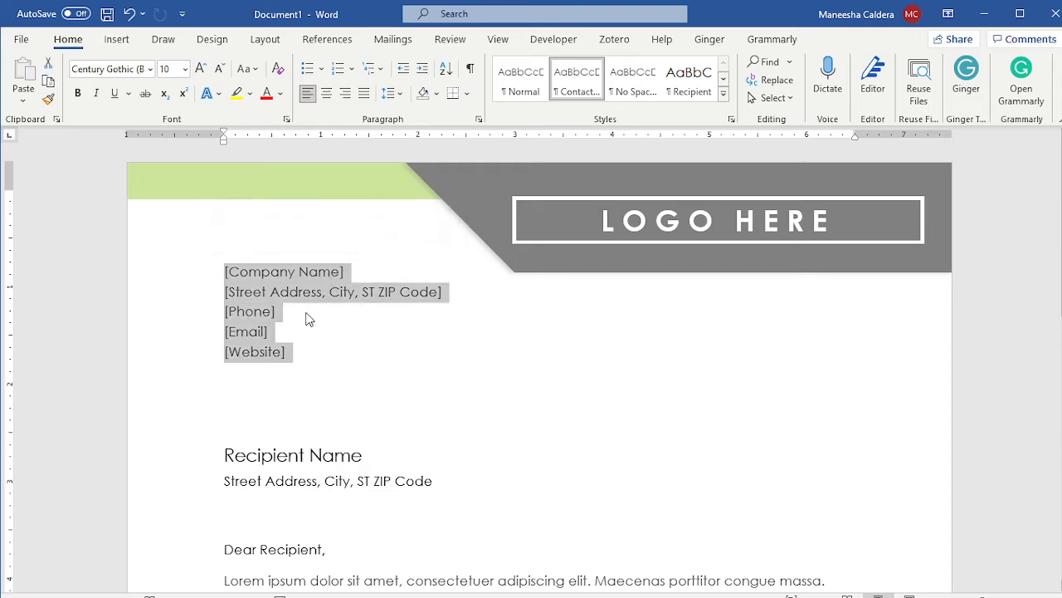
click(425, 494)
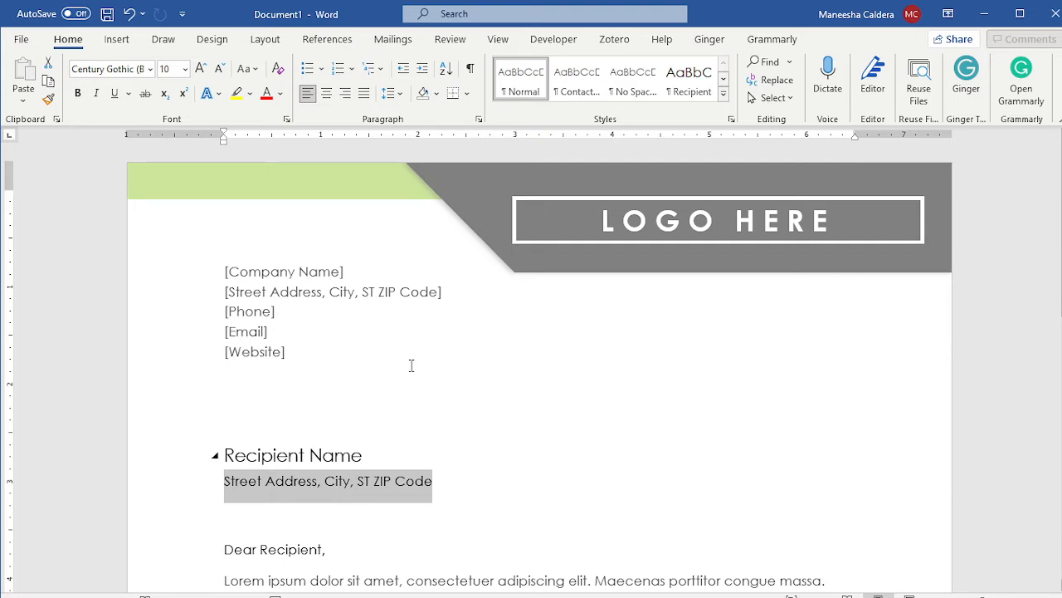
Open the blank form for creating a new recipient address list and close it without entering anything
click(394, 43)
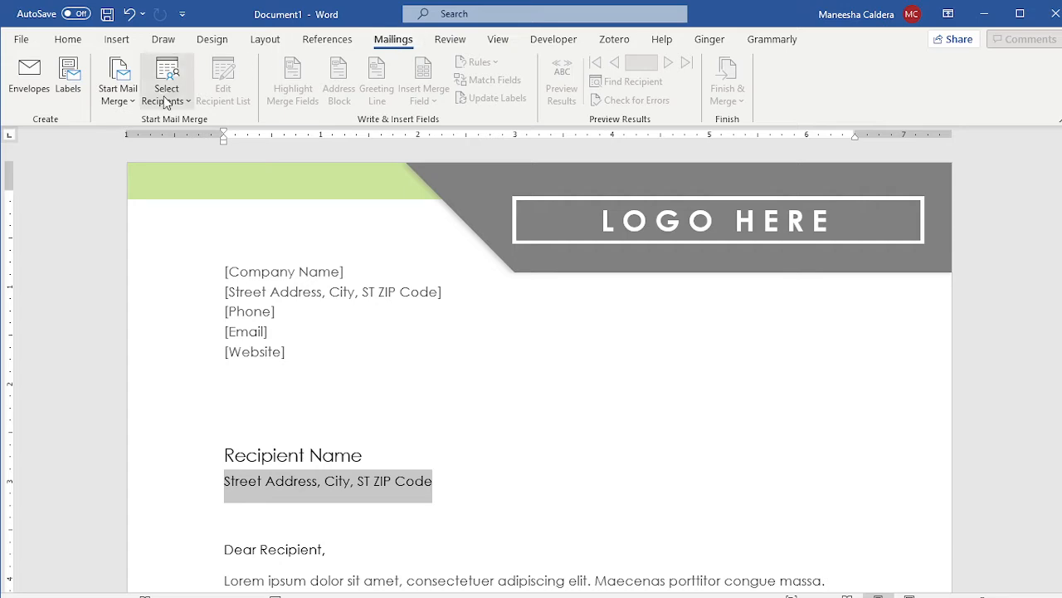
click(546, 395)
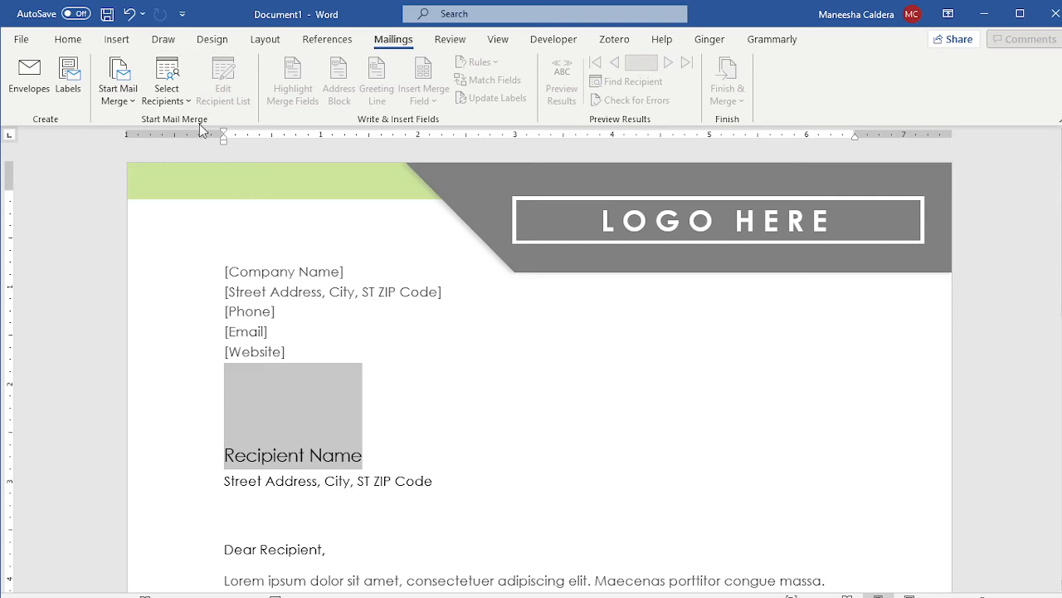
click(164, 93)
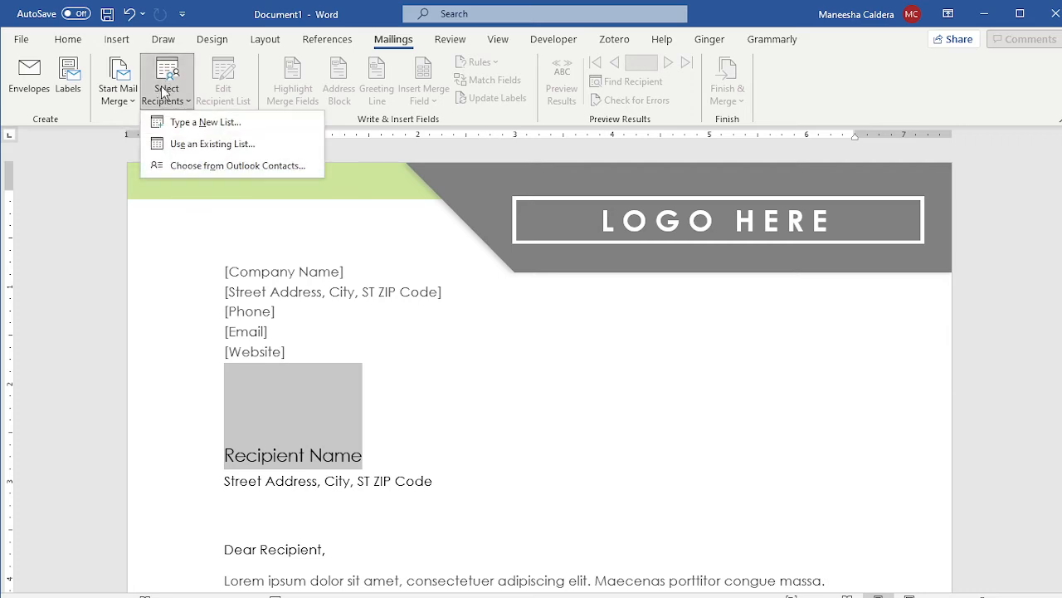
click(233, 133)
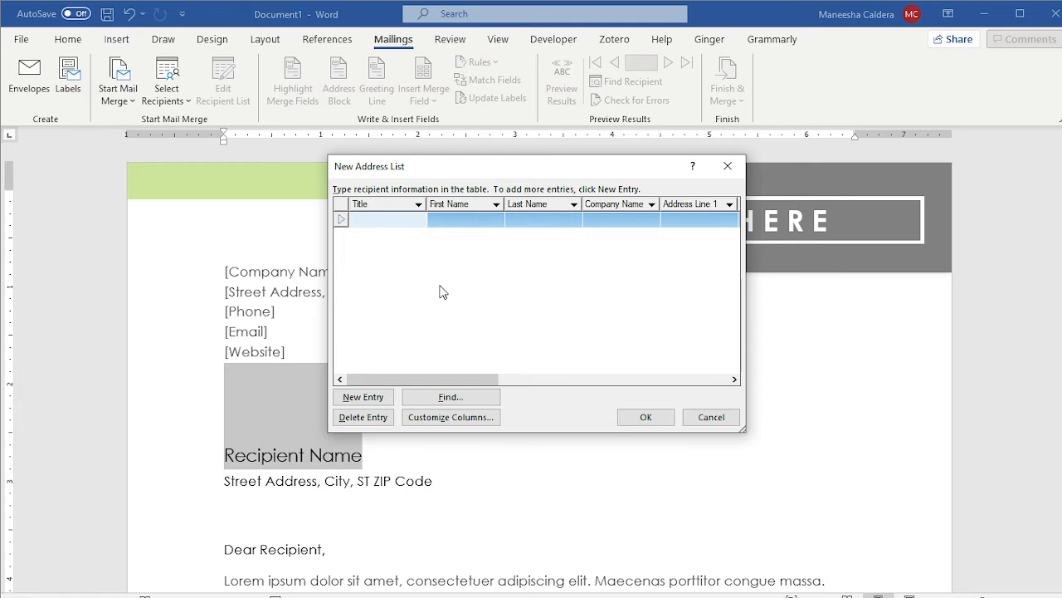
click(728, 166)
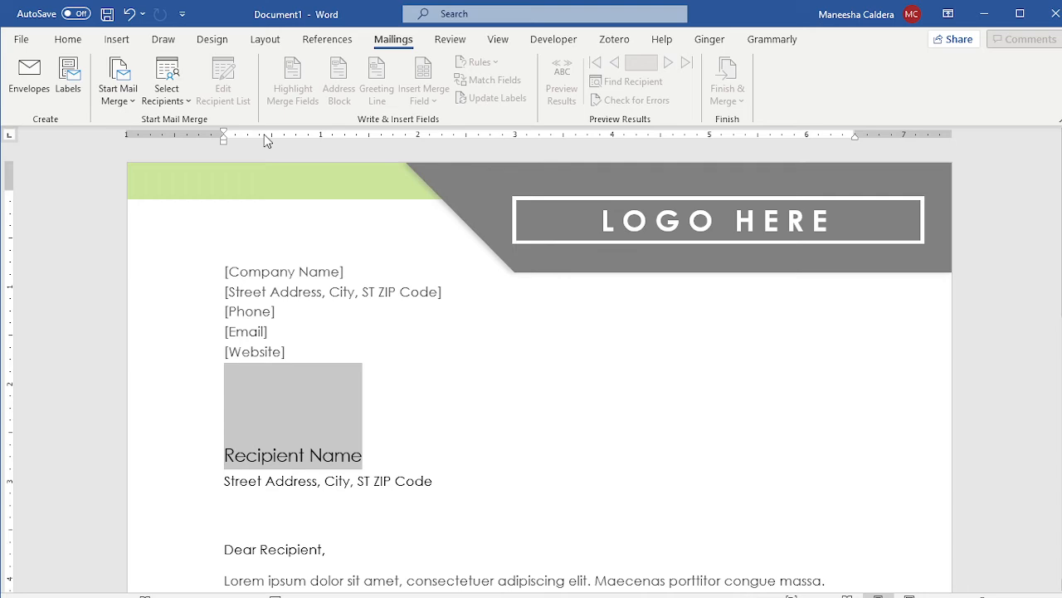
Attach the existing "New Microsoft Excel Worksheet" from the Desktop as the recipient list, using Sheet1$ with column headers in the first row
click(176, 97)
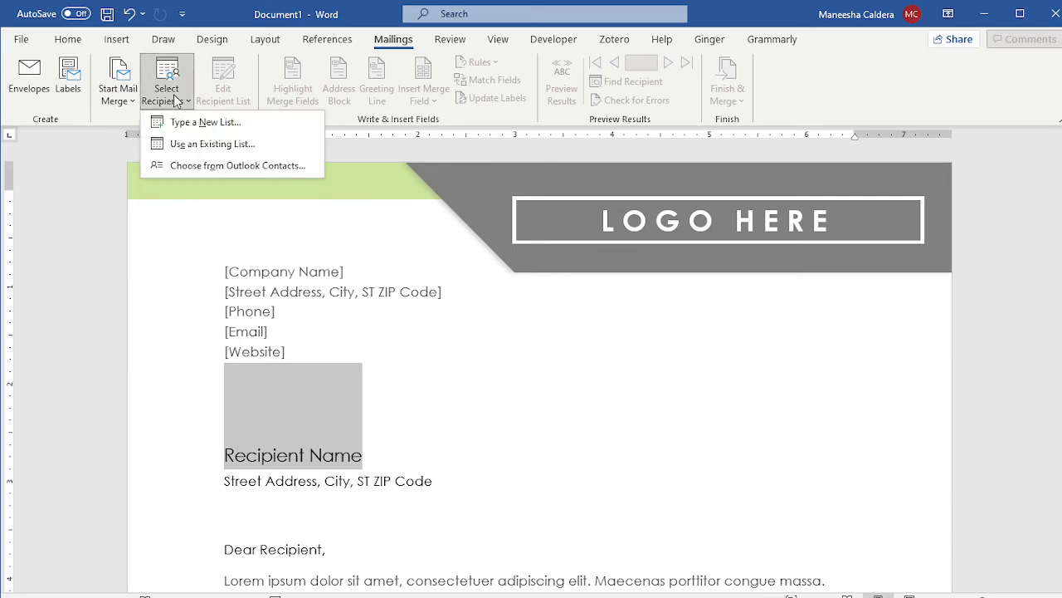
click(227, 146)
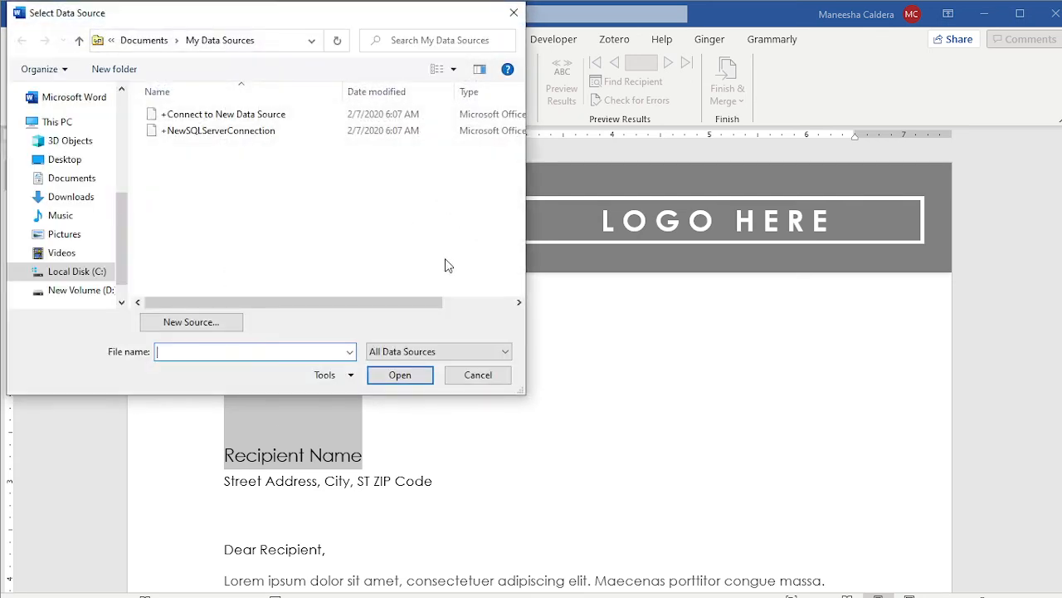
click(75, 162)
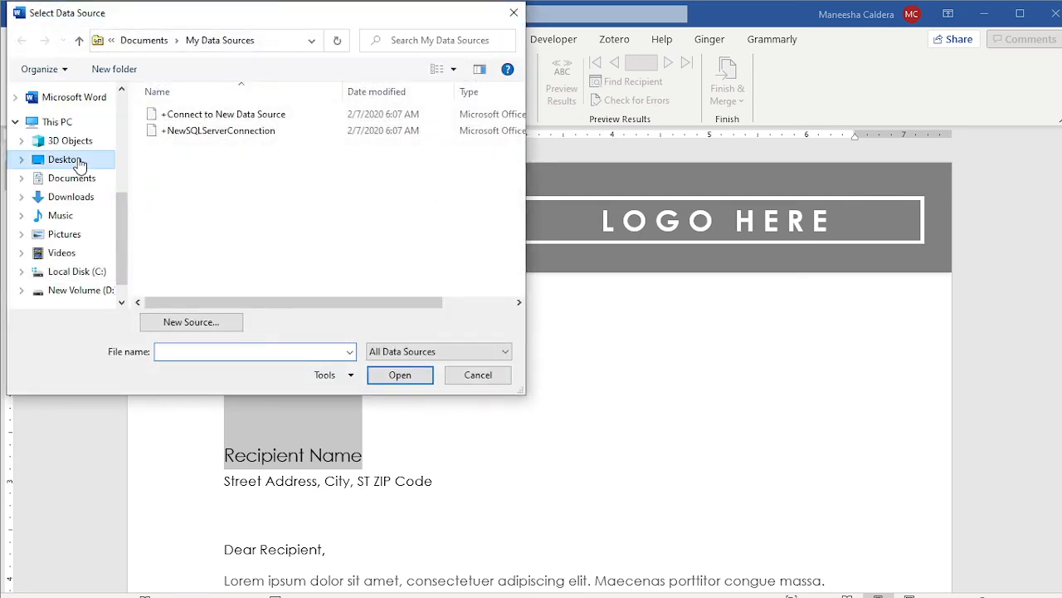
click(239, 116)
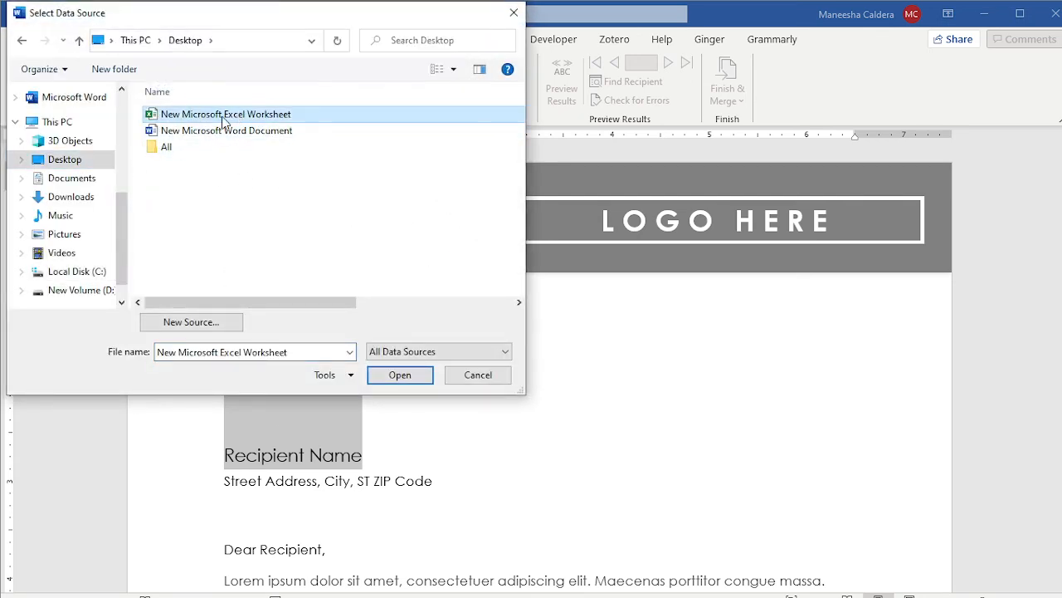
click(403, 379)
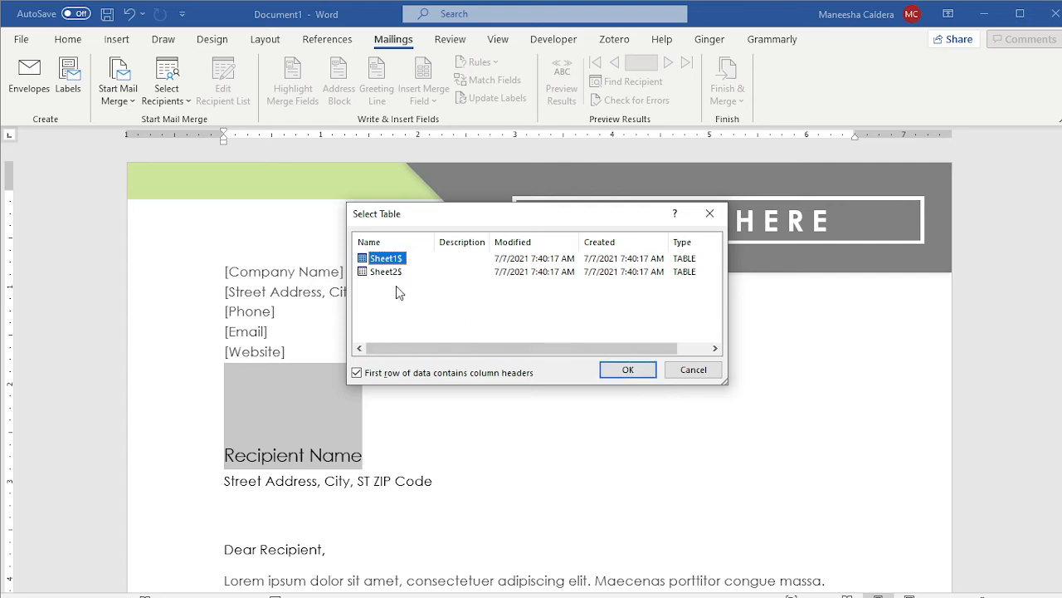
click(628, 370)
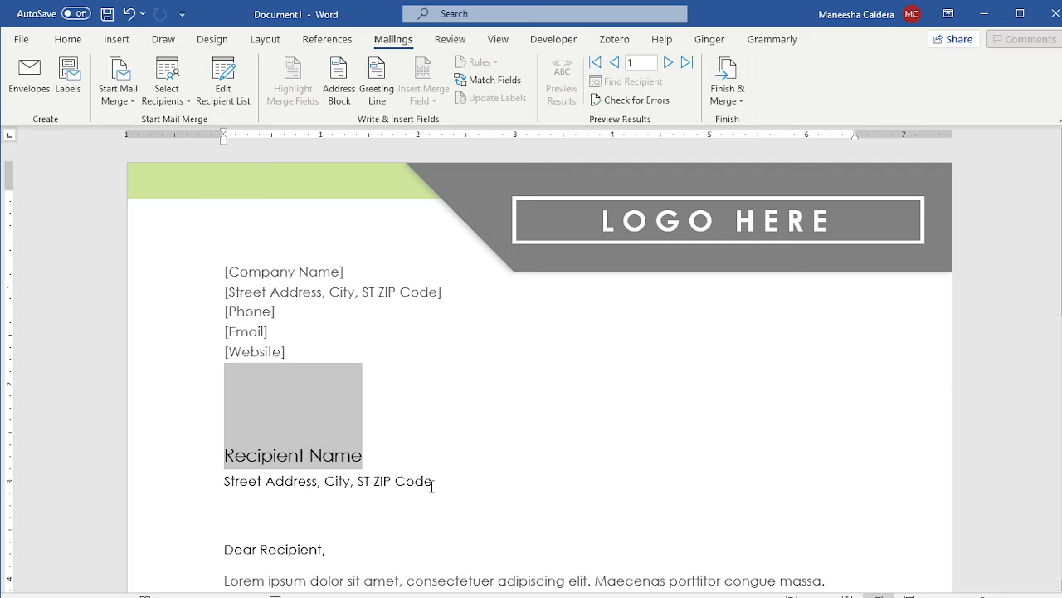
Delete the "Recipient Name" and "Street Address, City, ST ZIP Code" placeholder lines above the greeting
drag(431, 486, 228, 450)
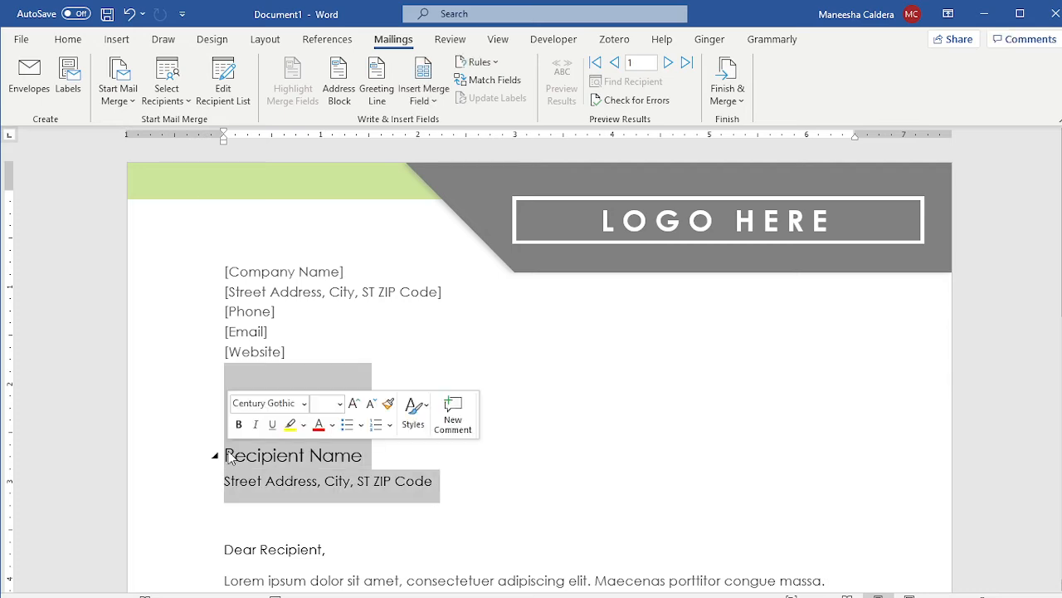
key(Delete)
key(ctrl+z)
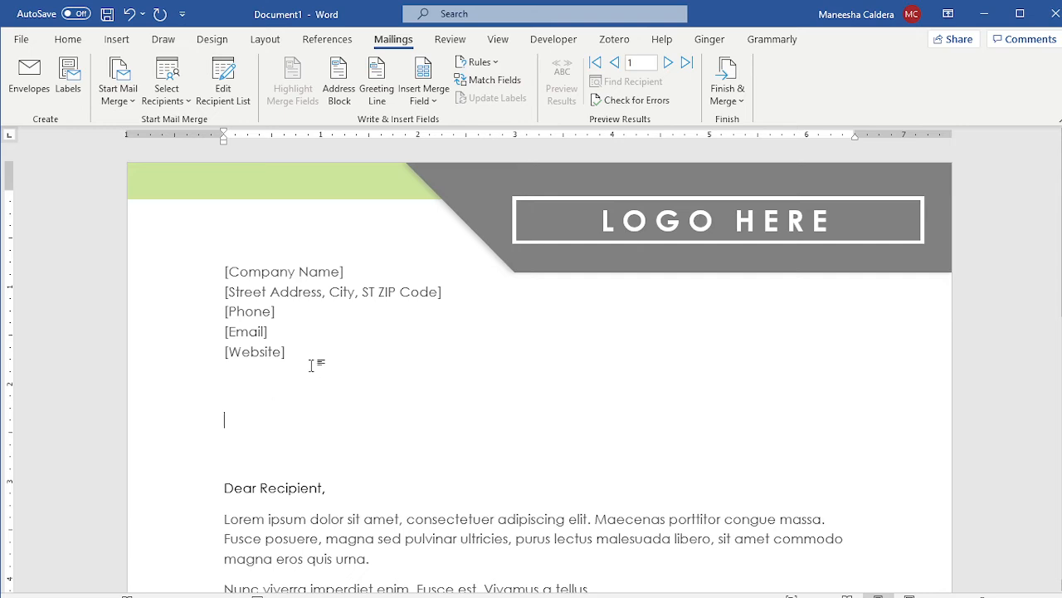
Insert the Name merge field followed by a comma in the empty recipient block and start a new line
click(377, 99)
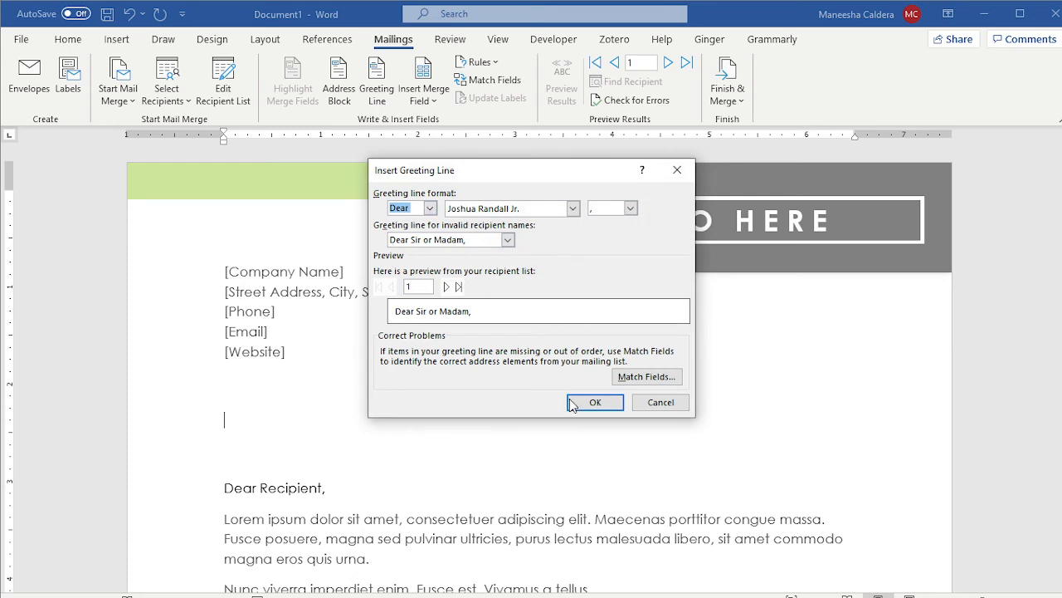
click(661, 402)
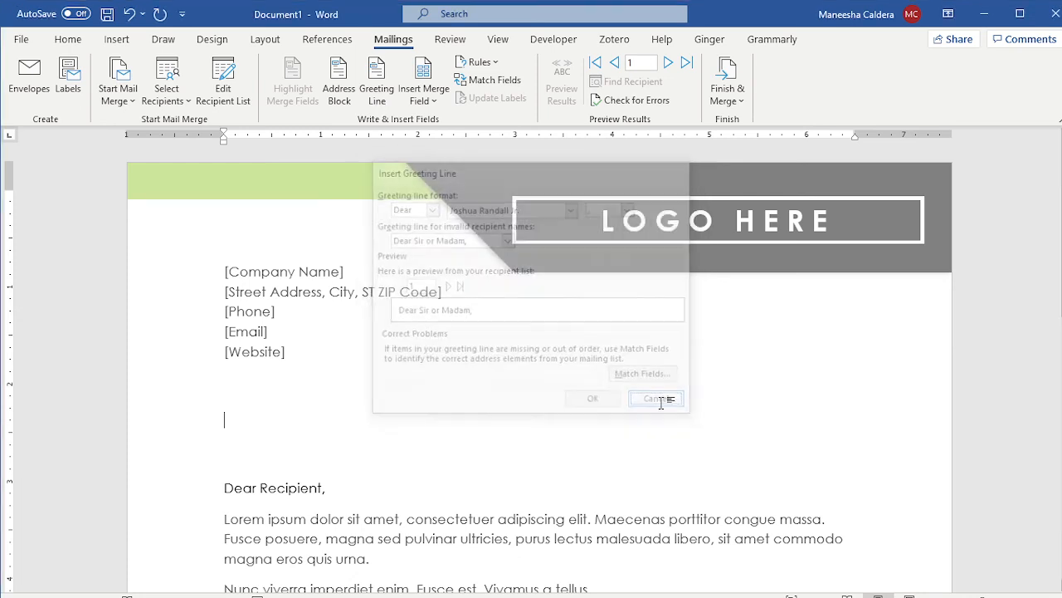
click(419, 101)
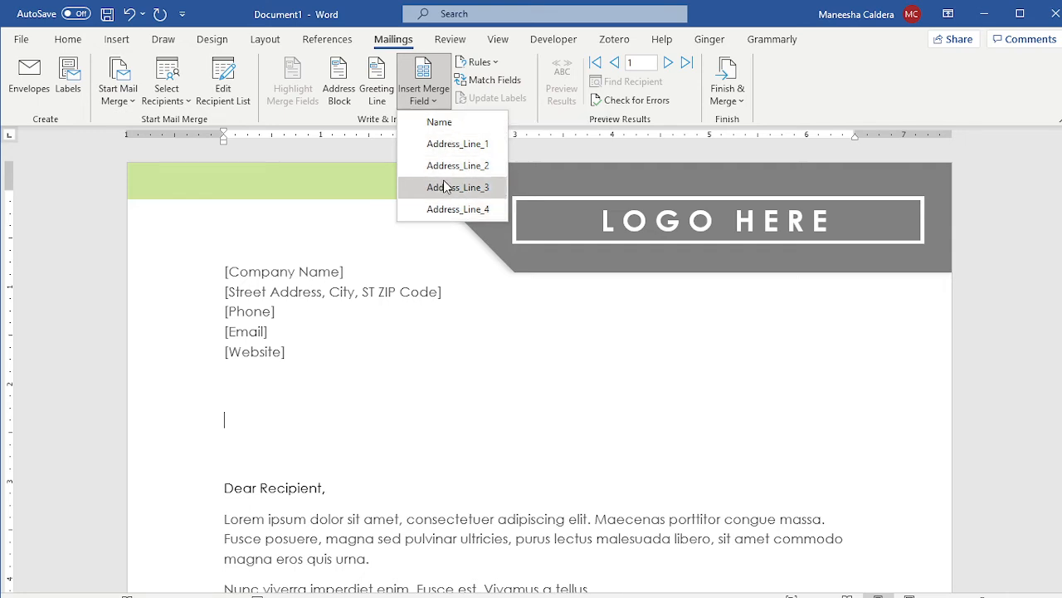
click(440, 131)
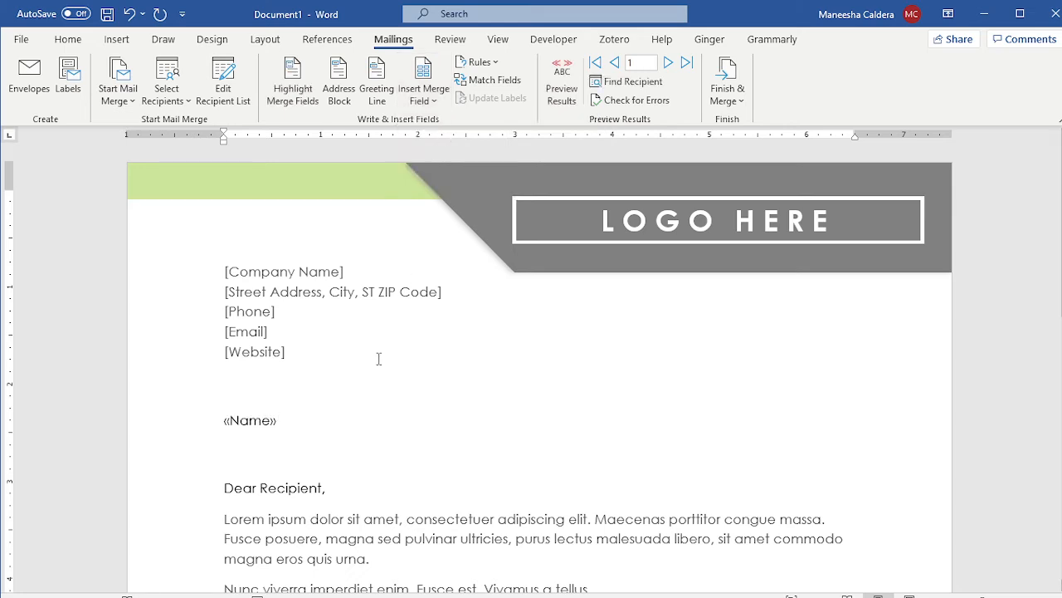
key(Return)
key(Return)
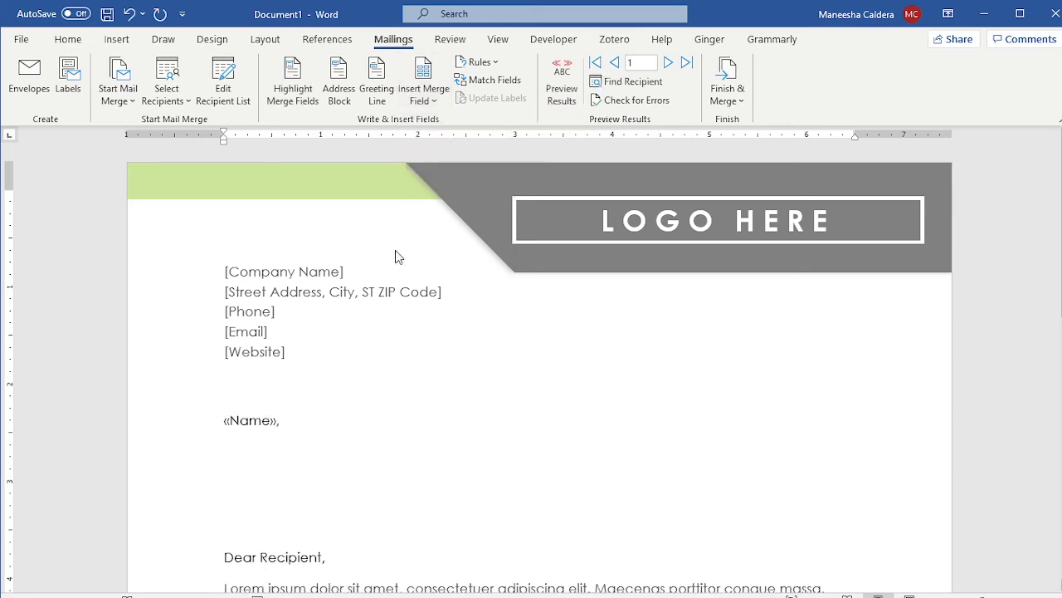
Insert the Address_Line_1 merge field followed by a comma below the Name field and start another line
click(424, 104)
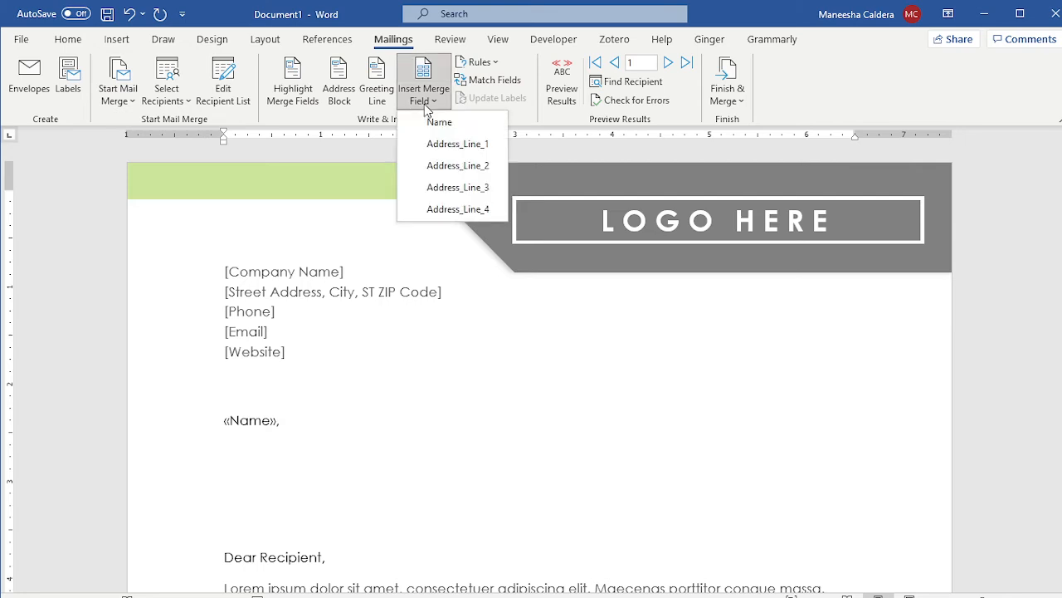
click(440, 143)
text(,)
key(Return)
key(Return)
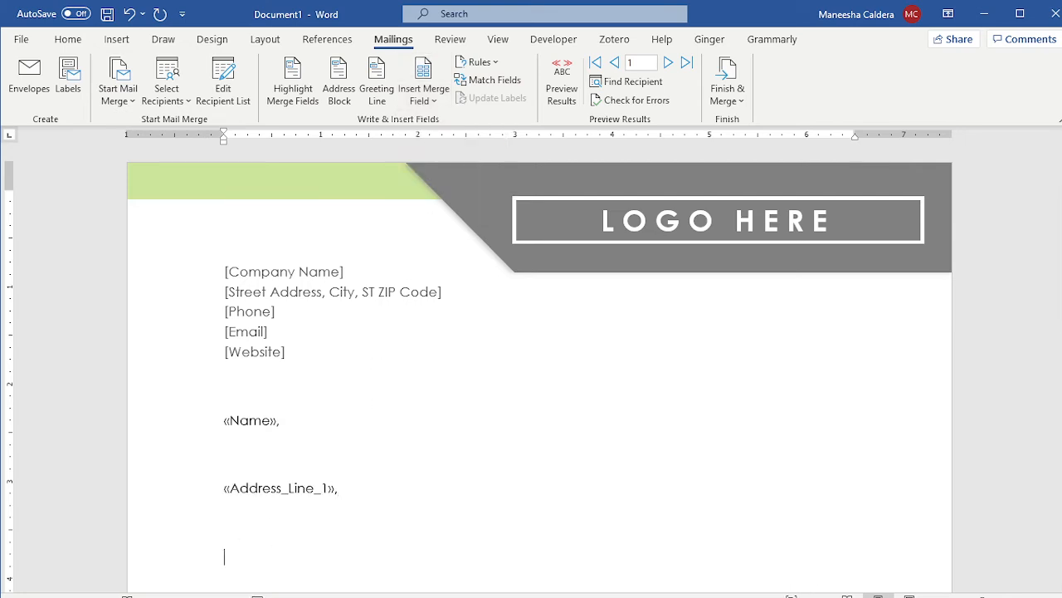
Try to close the gap between the Name and Address_Line_1 merge fields, and delete both fields
click(229, 473)
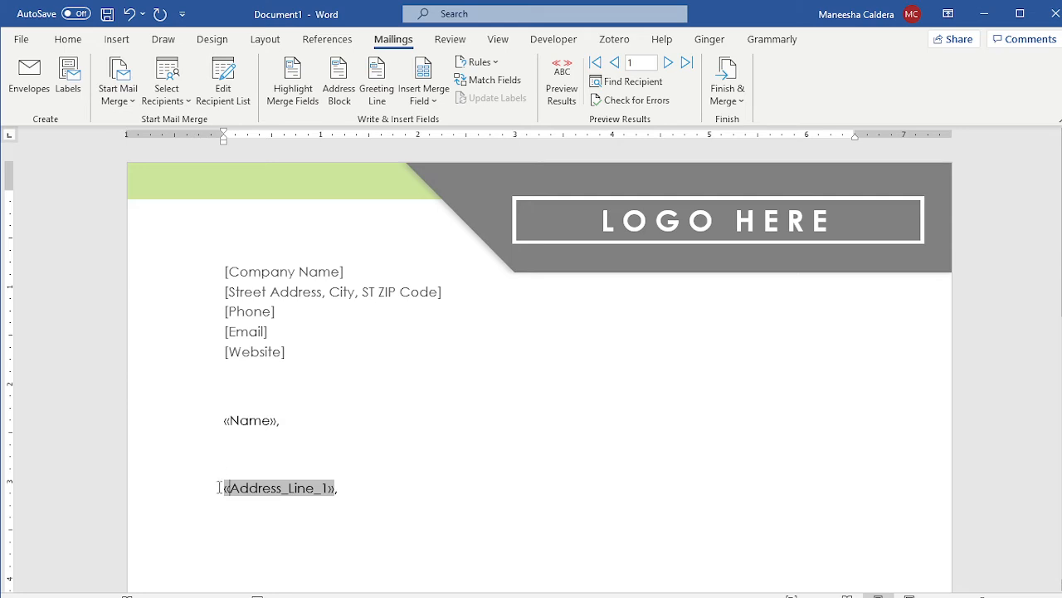
key(BackSpace)
key(BackSpace)
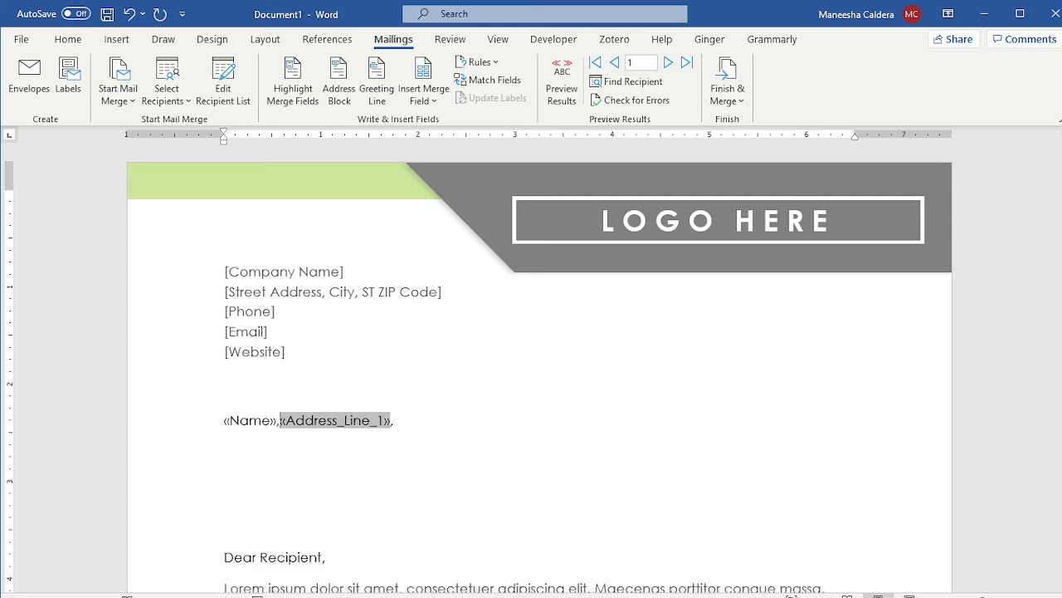
key(ctrl+z)
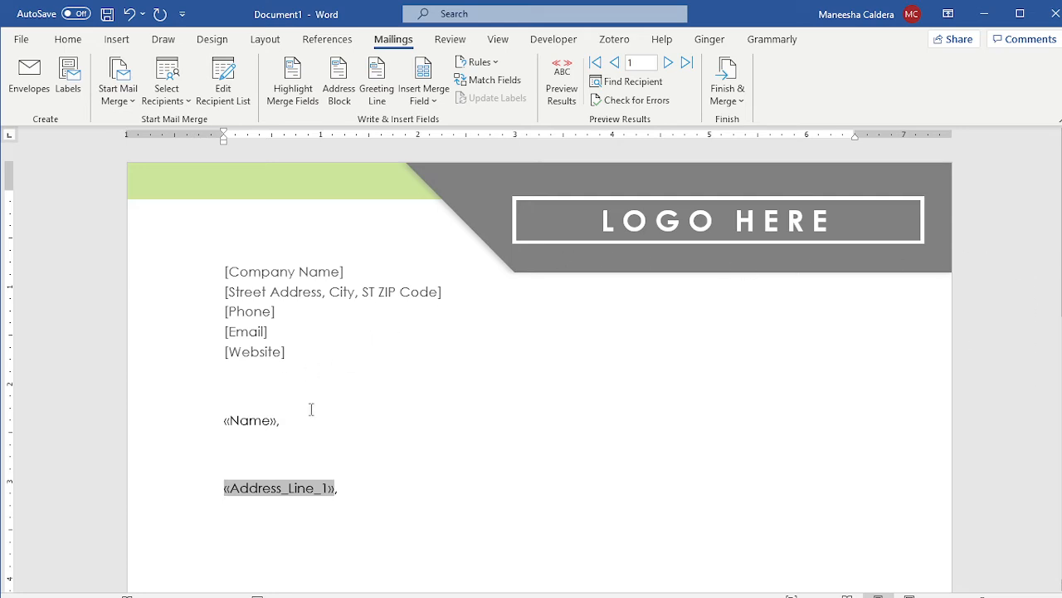
drag(354, 496, 206, 426)
key(Delete)
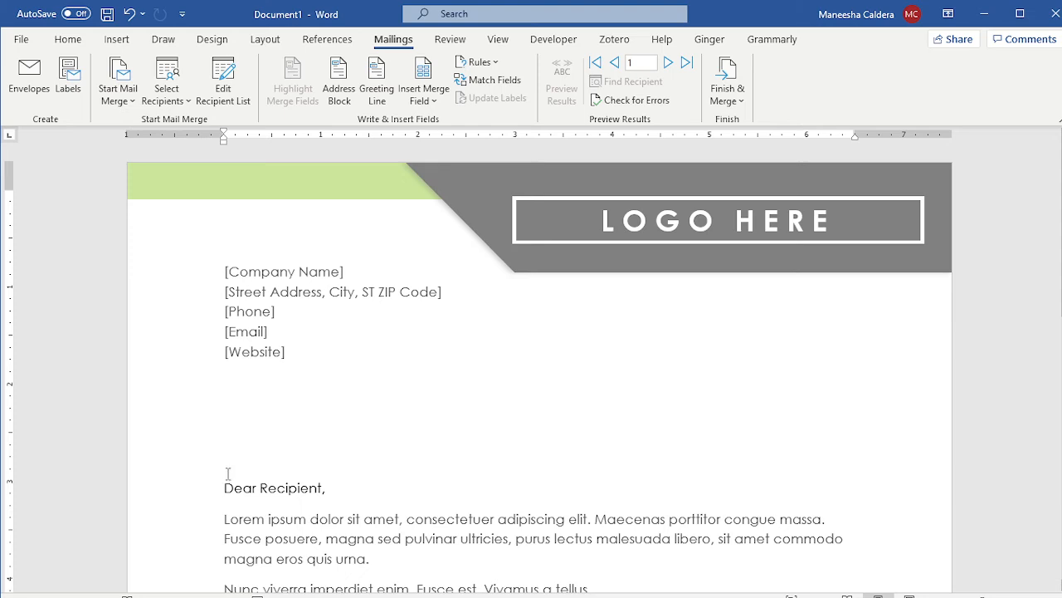
key(Return)
key(Return)
key(Return)
key(ctrl+z)
key(ctrl+z)
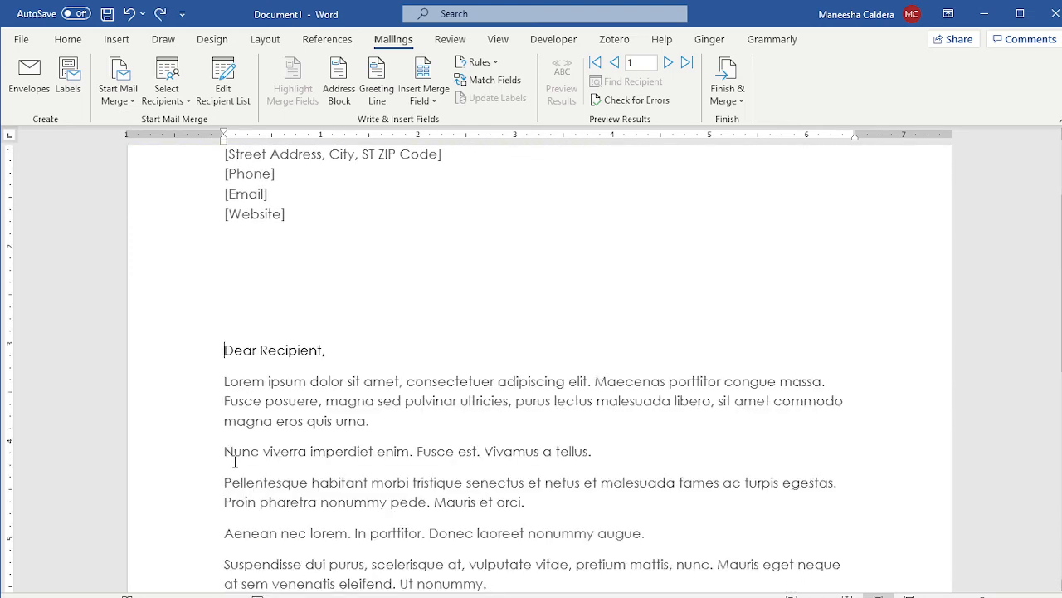
key(Delete)
double_click(344, 250)
key(Delete)
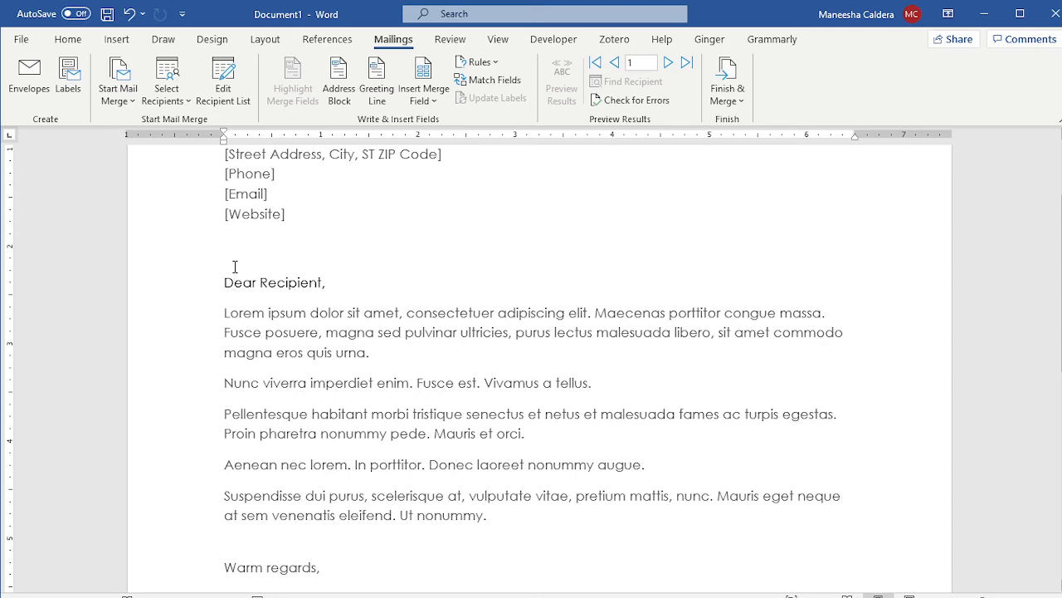
key(ctrl+z)
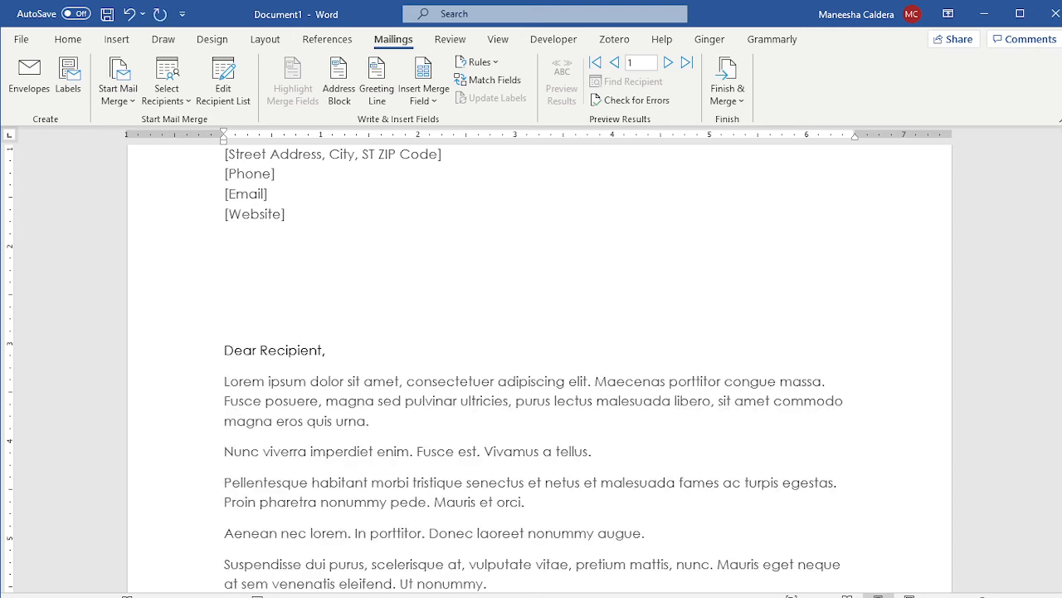
click(68, 39)
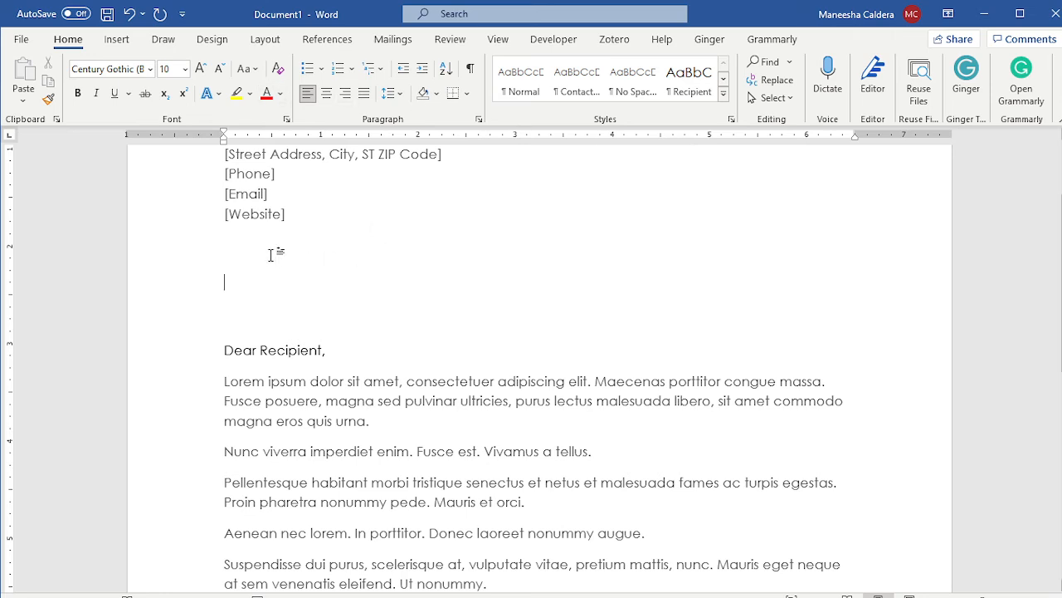
text(asdf)
key(Return)
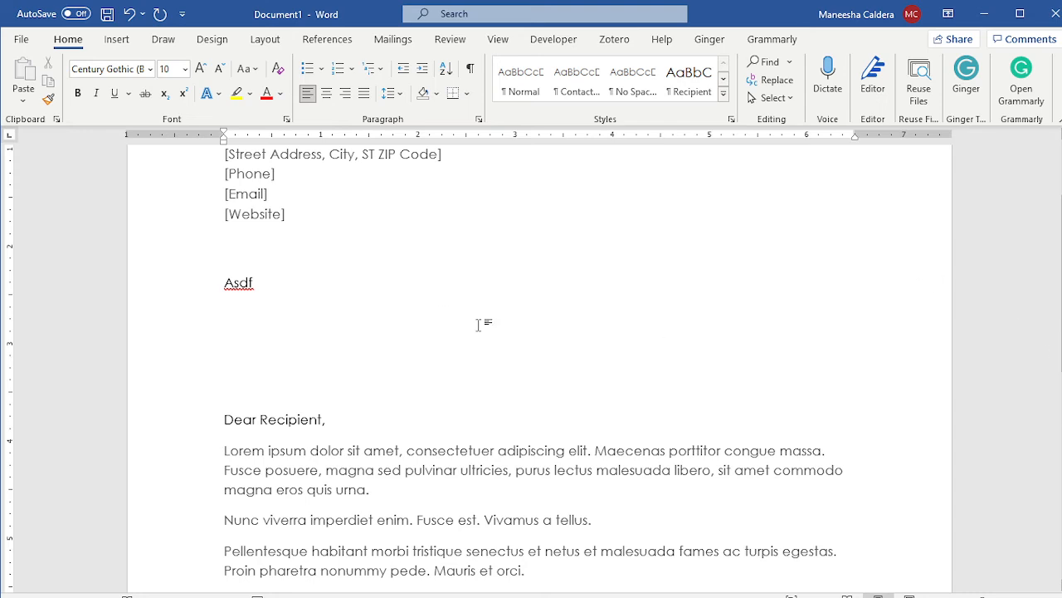
drag(166, 291, 166, 254)
key(BackSpace)
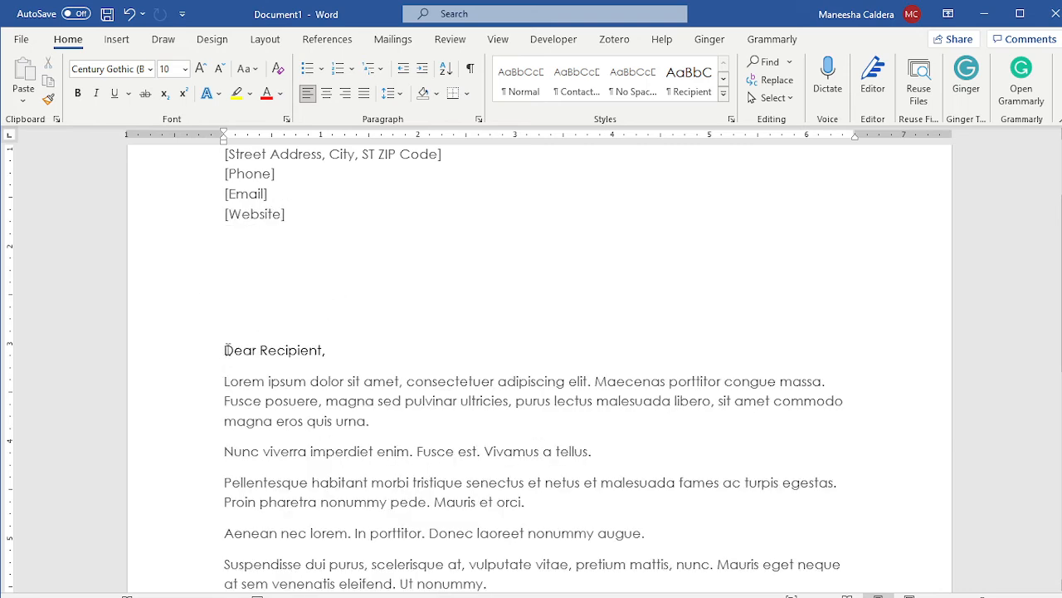
key(ctrl+z)
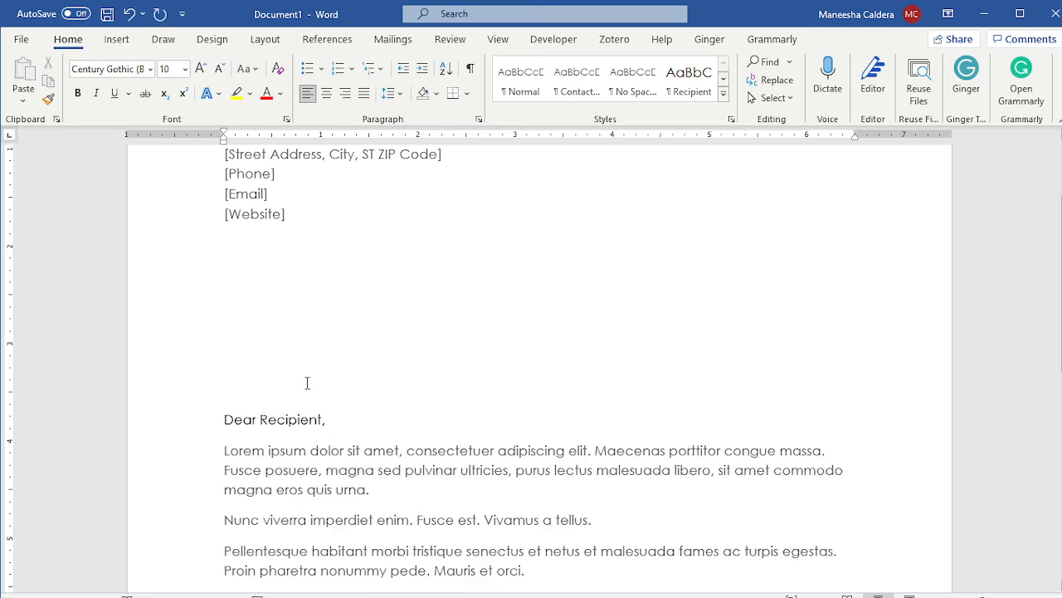
Delete the blank lines below the sender block together with the "Dear Recipient" text
drag(307, 379, 234, 258)
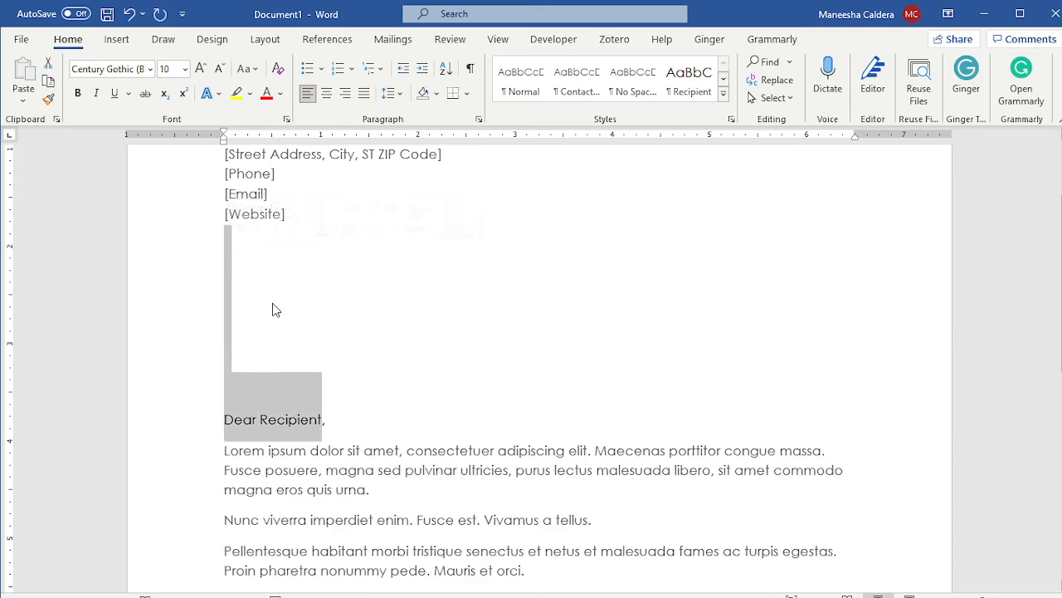
key(Delete)
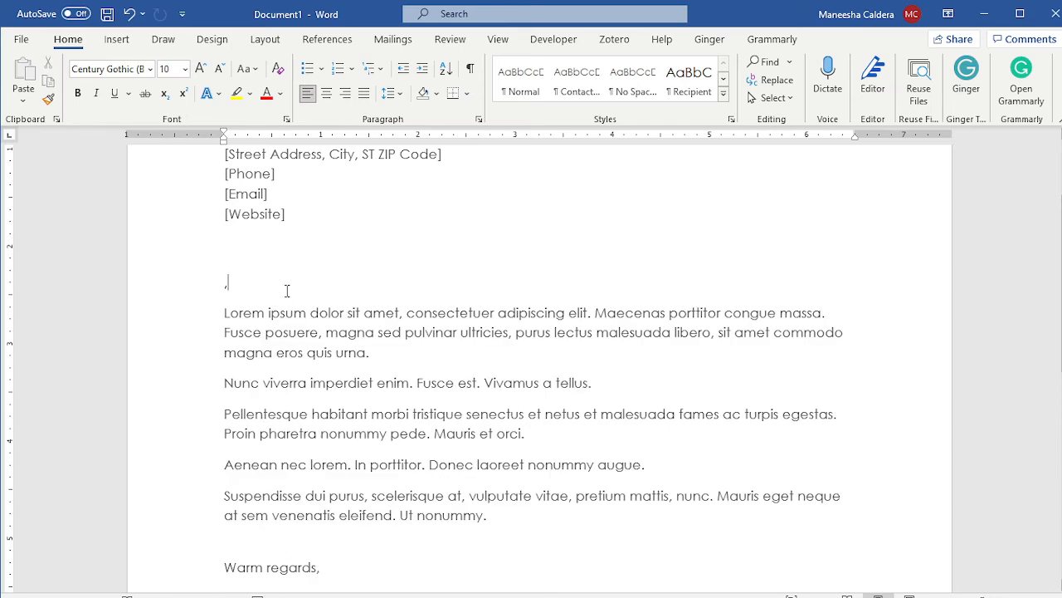
Delete the leftover comma and the remaining blank lines between the sender block and the letter body
key(BackSpace)
key(BackSpace)
key(BackSpace)
key(BackSpace)
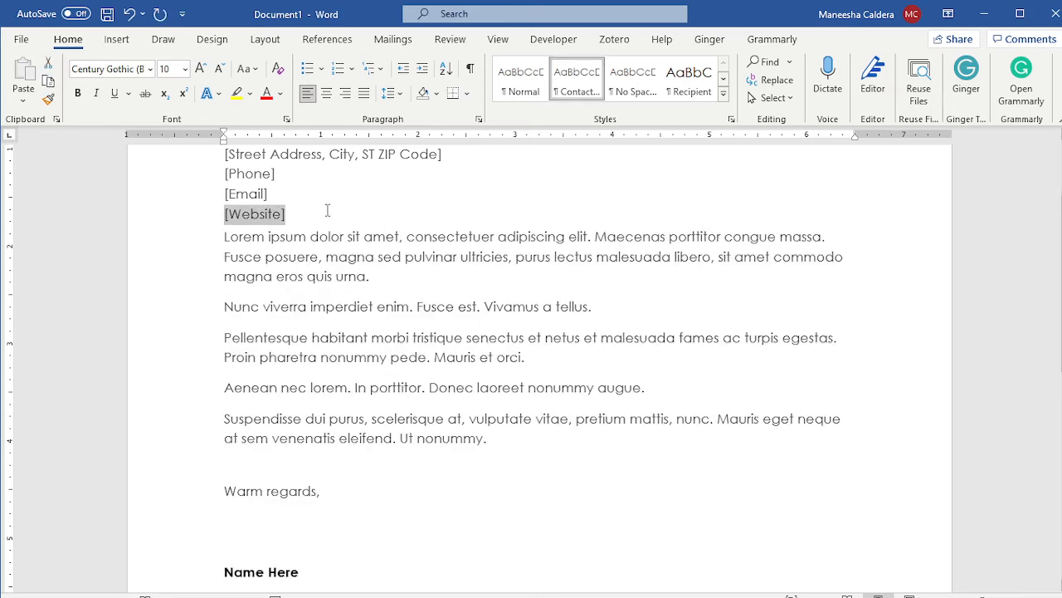
Add two empty Normal-style lines between the [Website] line and the letter body
click(519, 94)
click(224, 243)
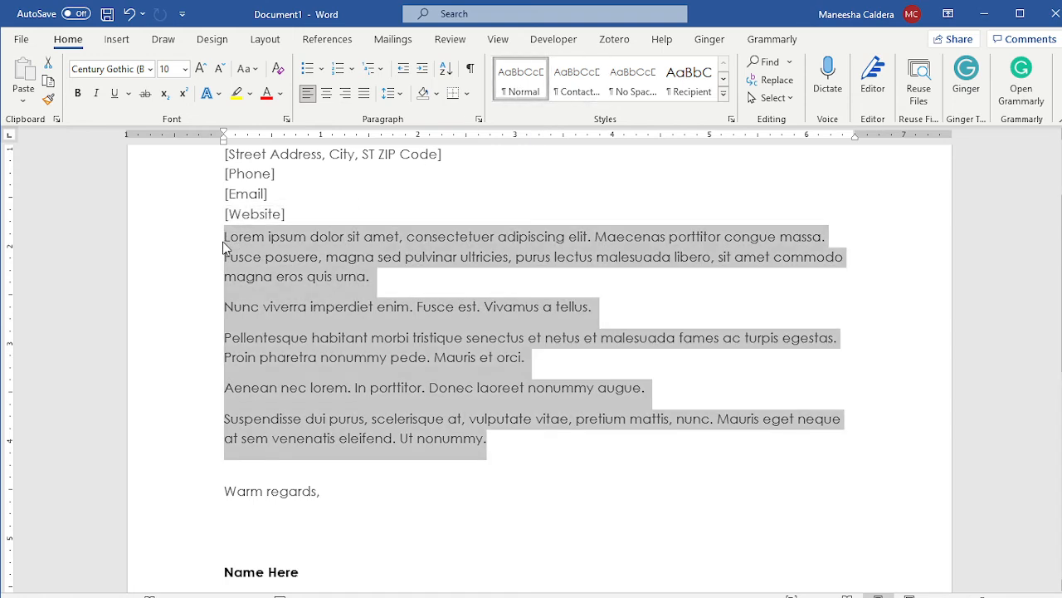
click(225, 243)
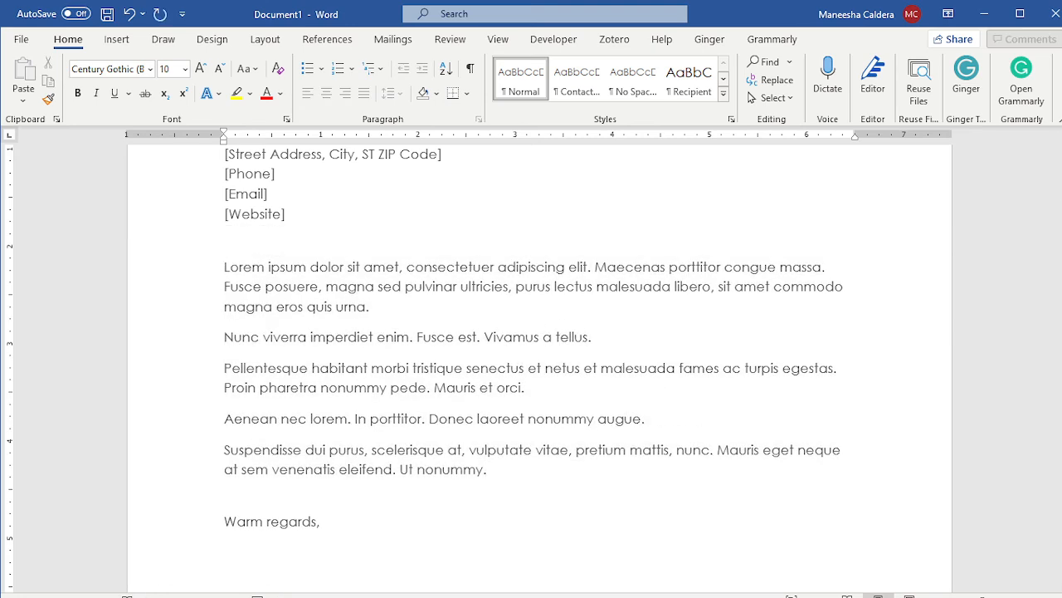
click(226, 248)
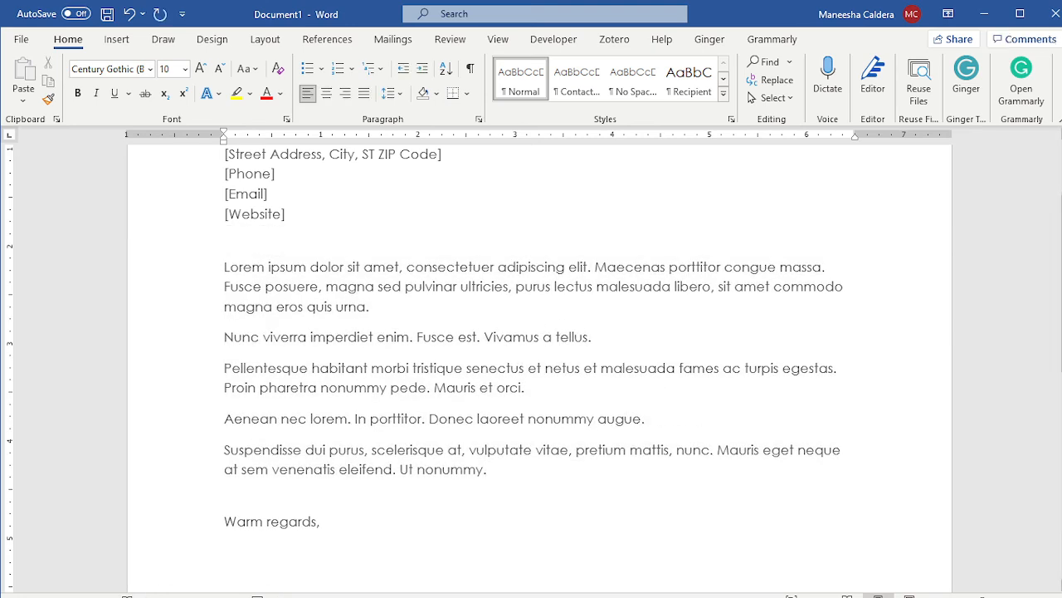
key(Return)
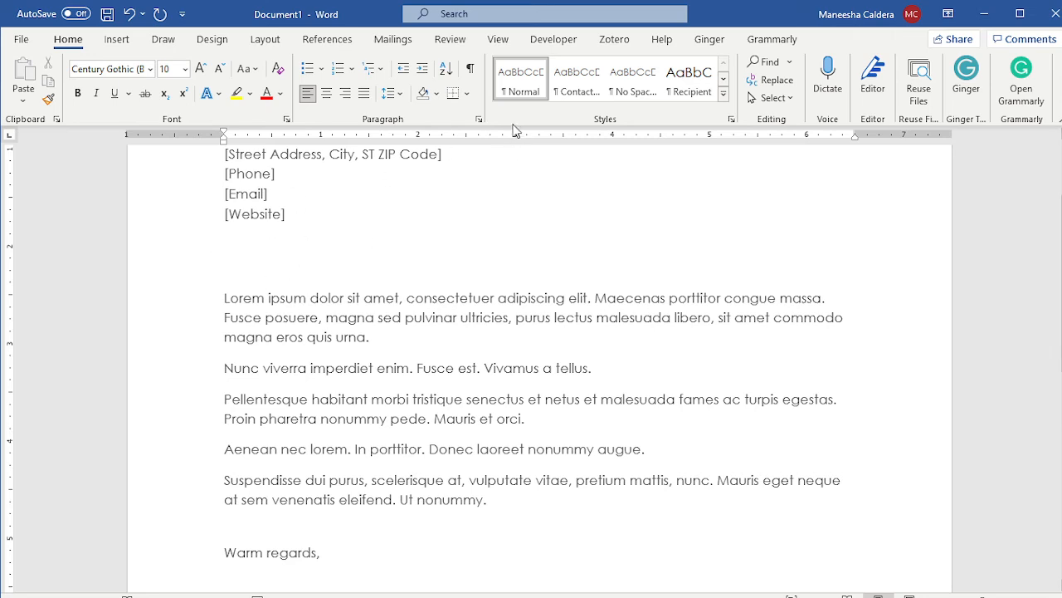
Insert the Name merge field with a trailing comma above the letter body and start a new line
click(394, 39)
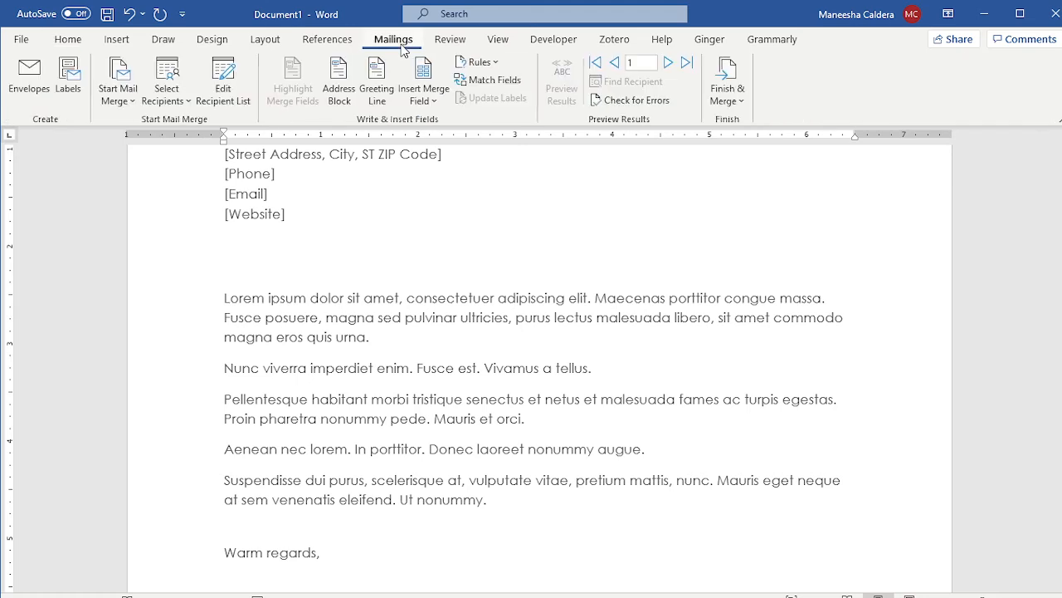
click(419, 106)
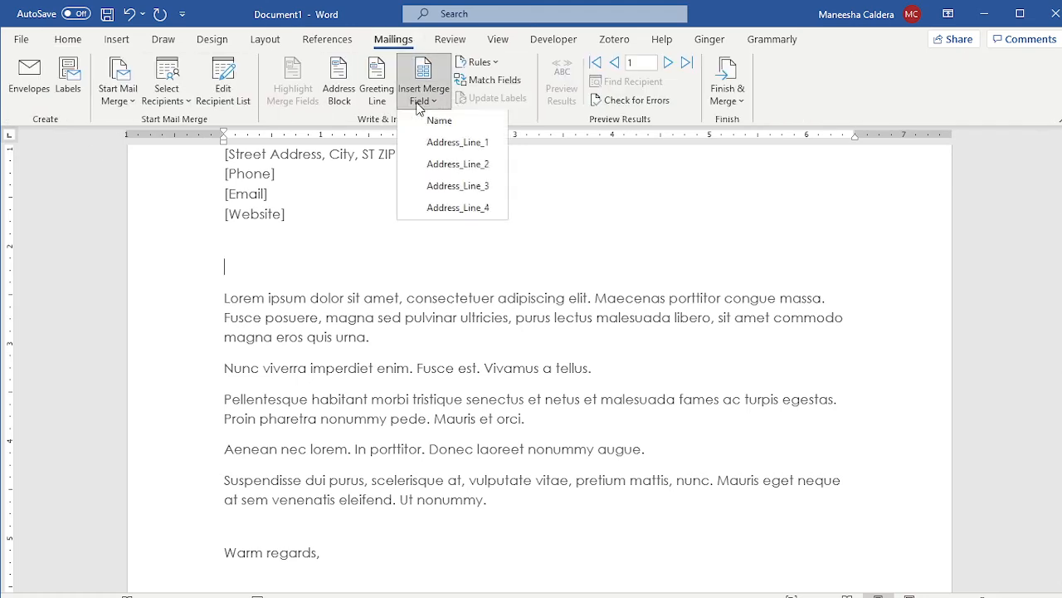
click(425, 150)
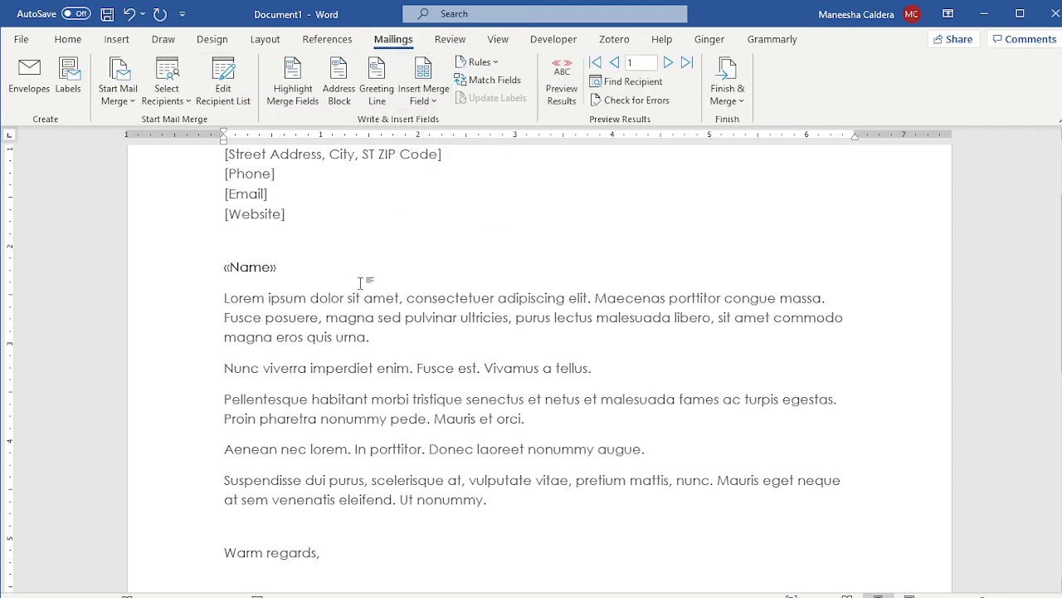
text(,)
key(Return)
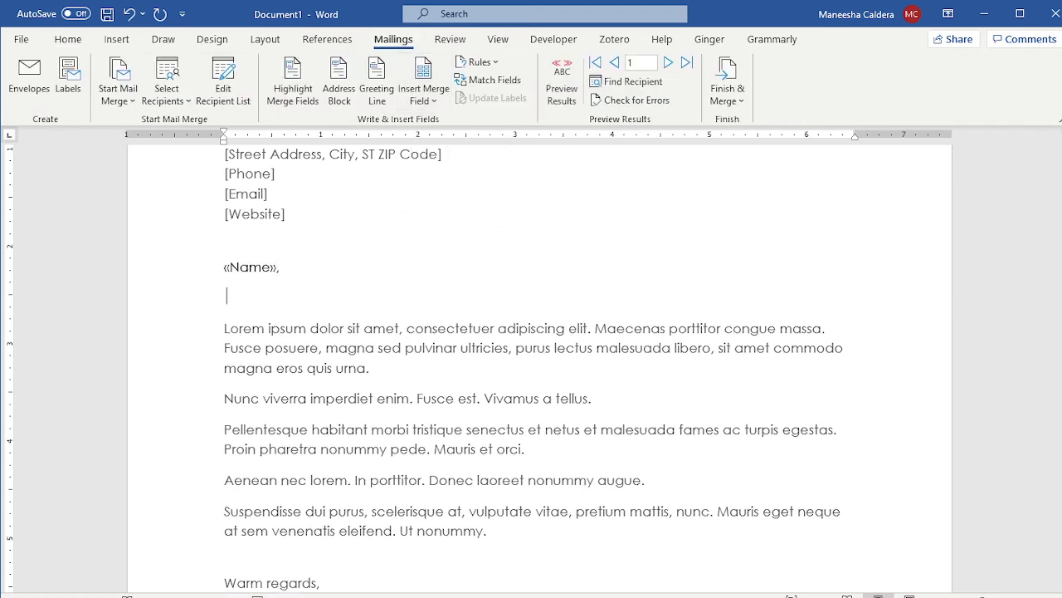
Insert the Address_Line_1 and Address_Line_2 merge fields on separate lines below Name, each followed by a comma
click(426, 101)
click(440, 143)
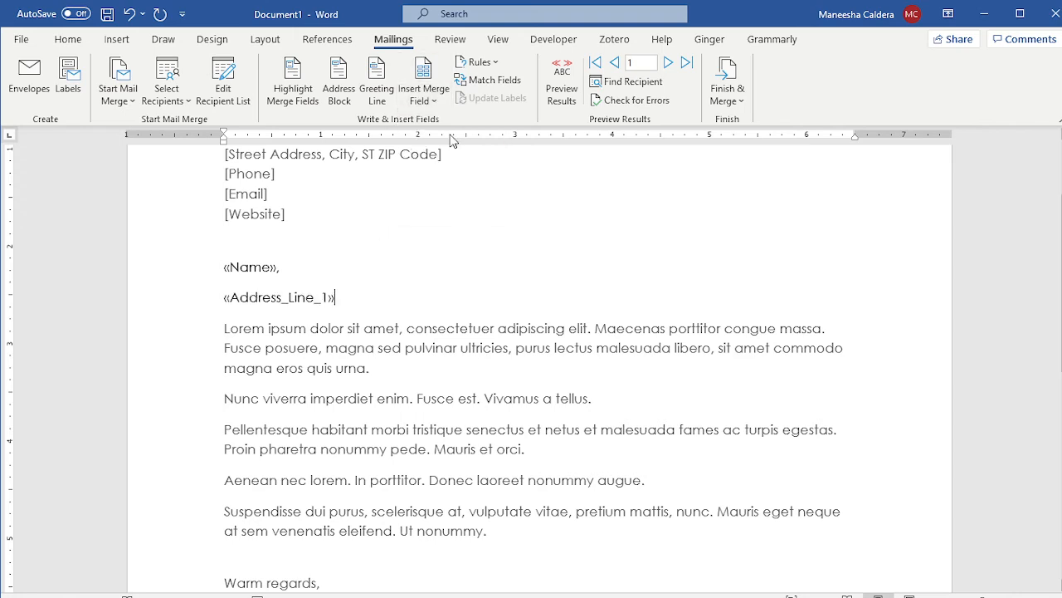
text(,)
key(Return)
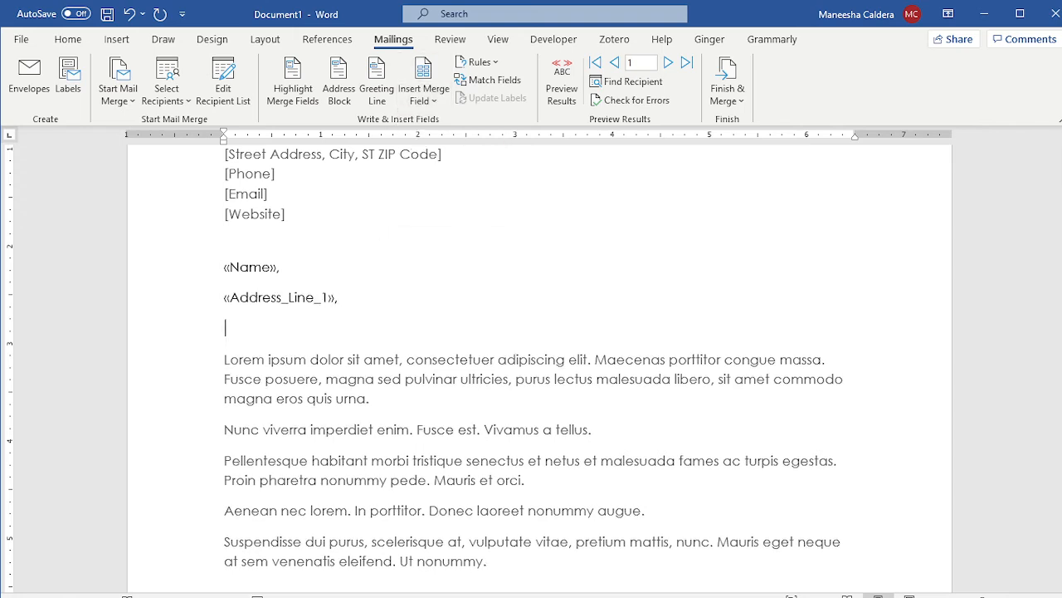
click(427, 100)
click(444, 165)
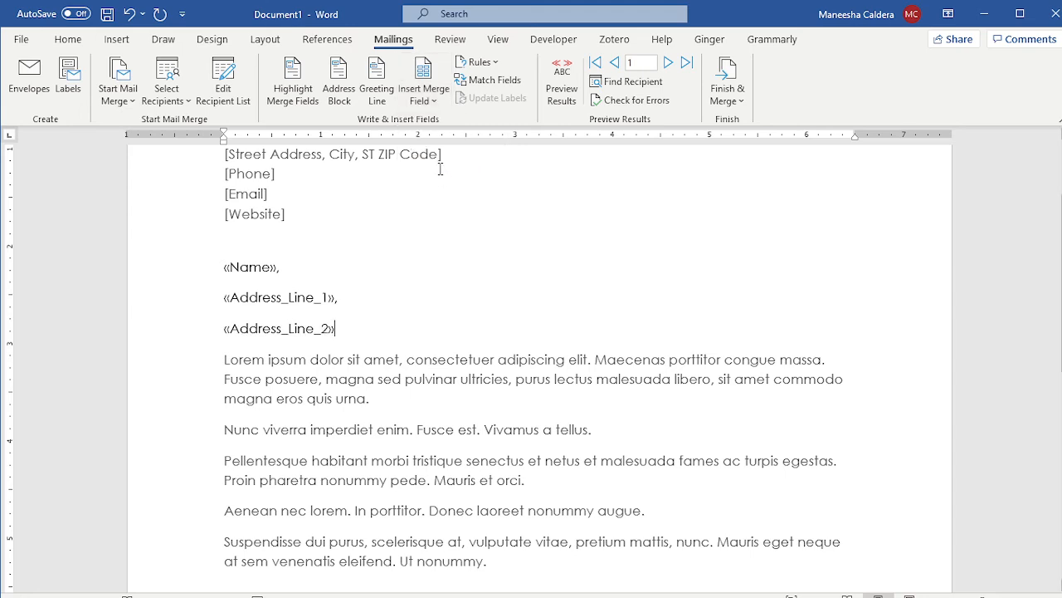
text(,)
key(Return)
Insert the Address_Line_3 merge field followed by a comma, with the Address_Line_4 field on the line below
click(426, 101)
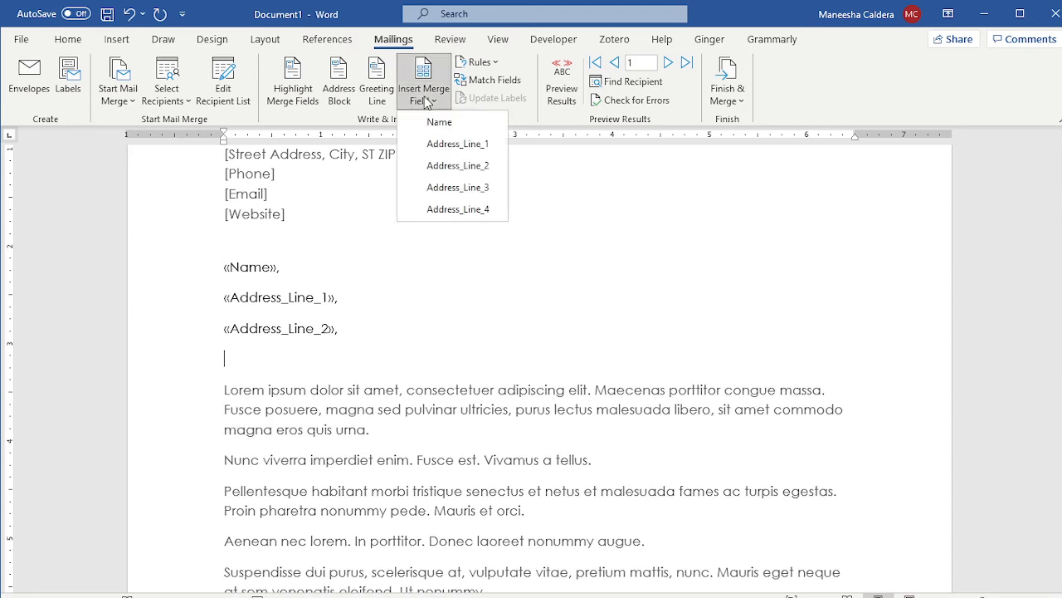
click(444, 187)
text(,)
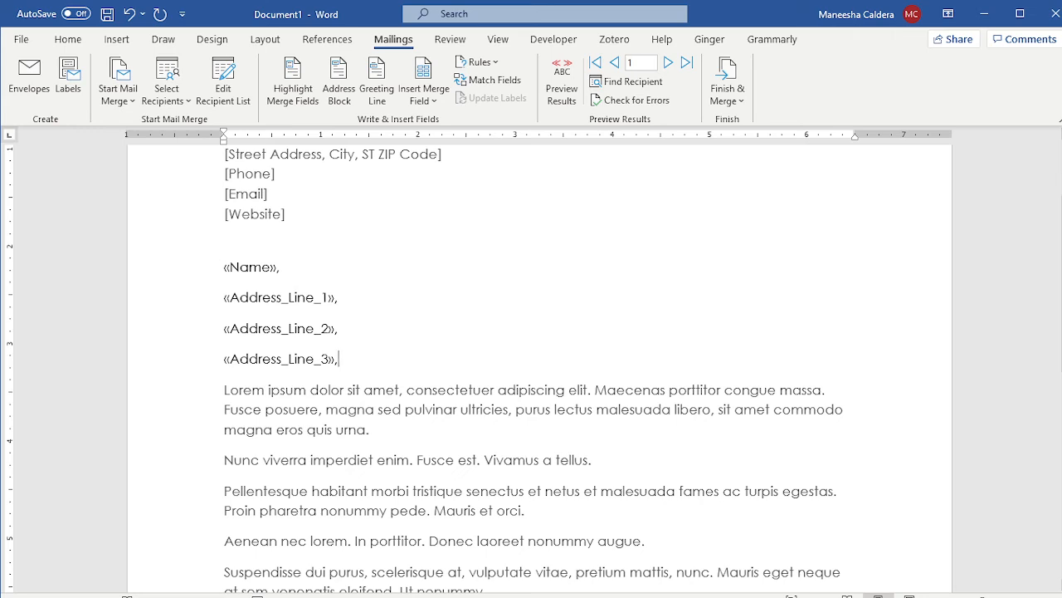
key(Return)
click(425, 98)
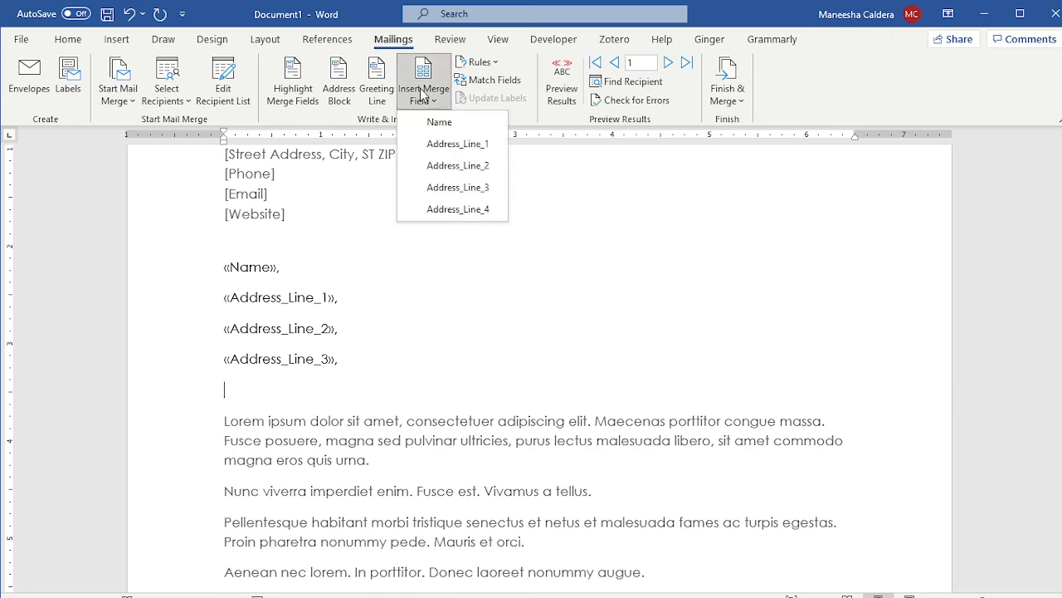
click(443, 209)
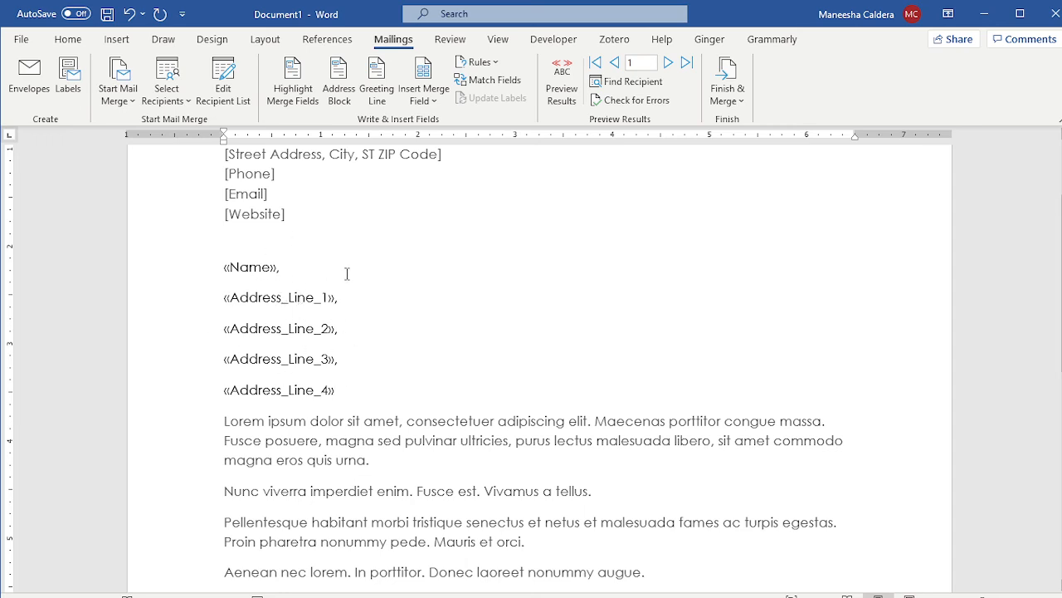
Check the mail merge for errors by simulating the merge with errors reported in a new document
click(637, 101)
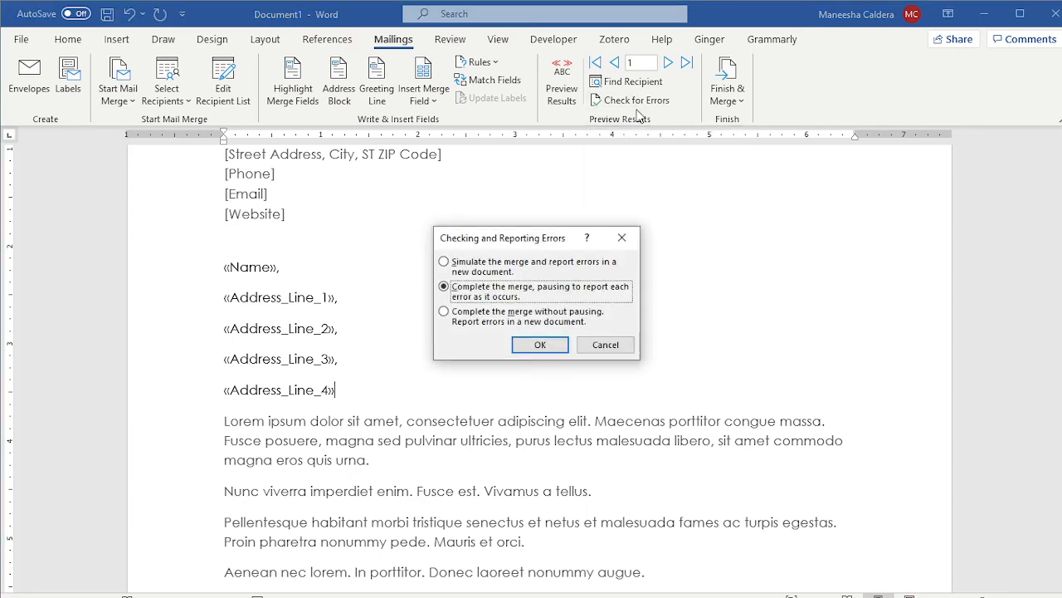
click(505, 270)
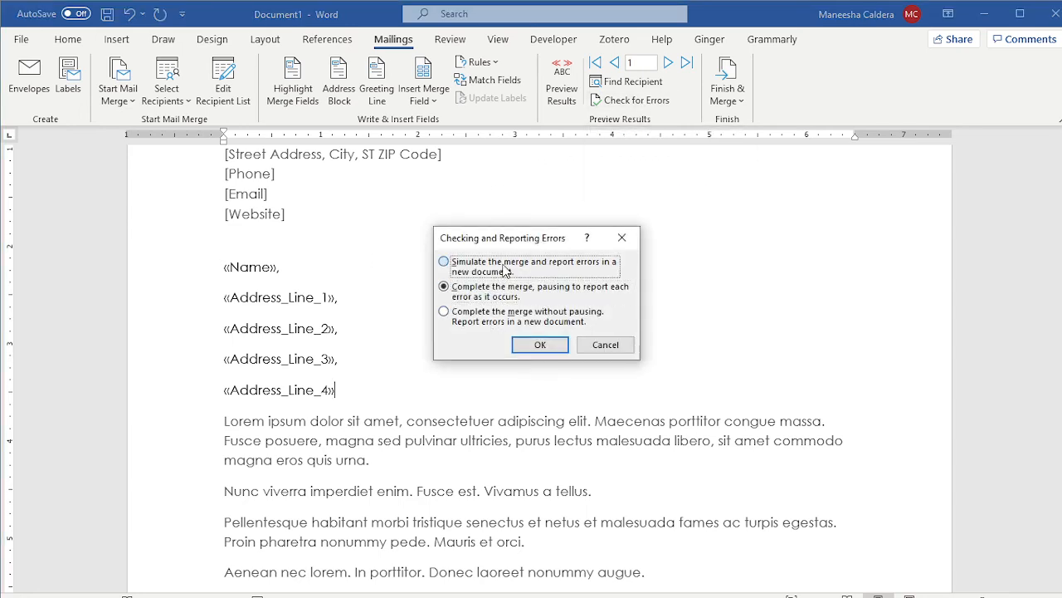
click(559, 347)
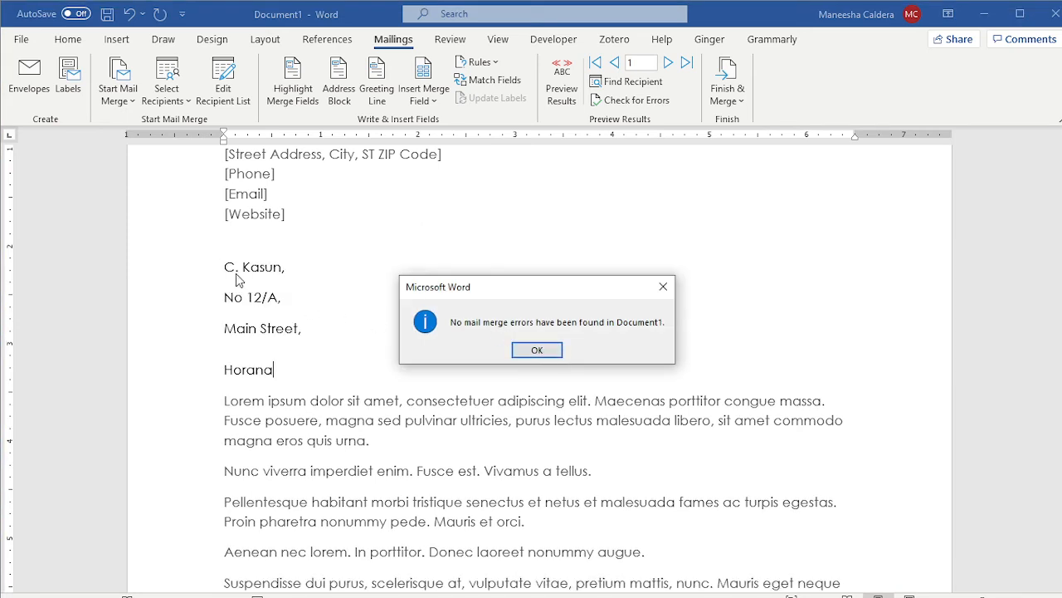
click(551, 350)
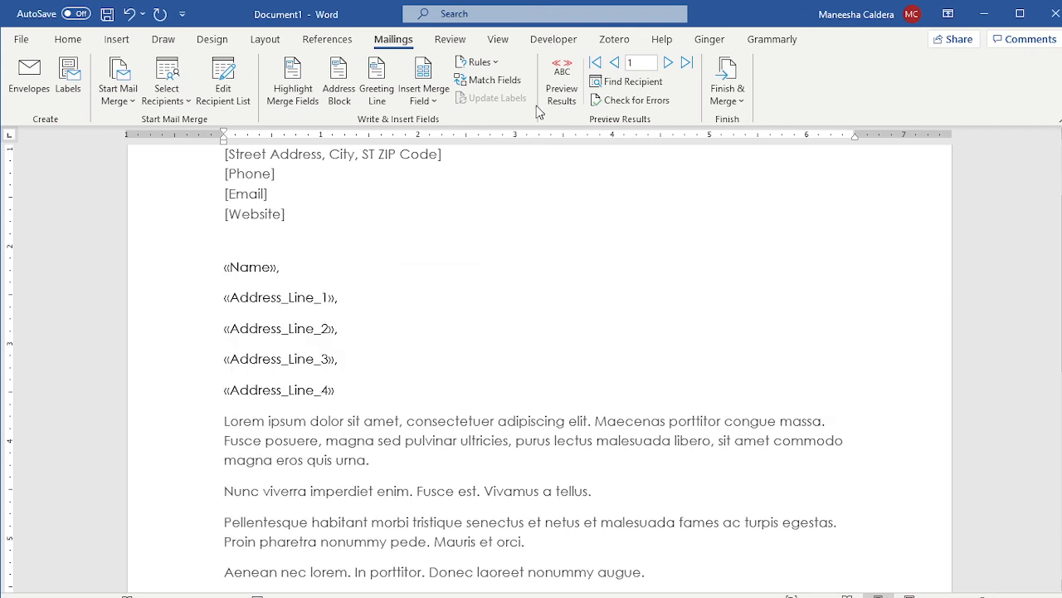
Preview the merged letter for the first two recipients and return to the merge field view
click(561, 94)
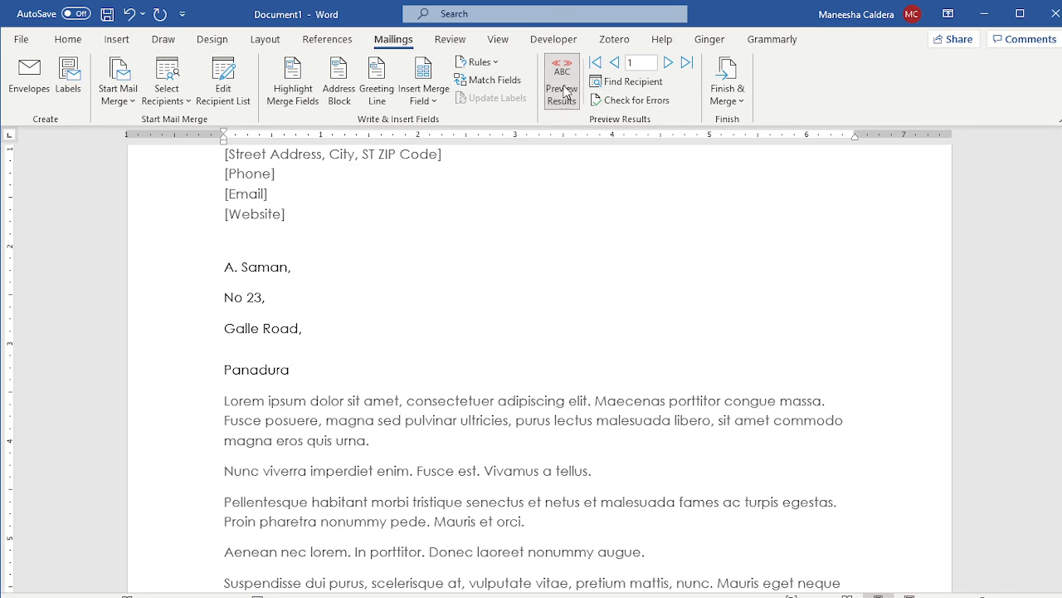
click(669, 63)
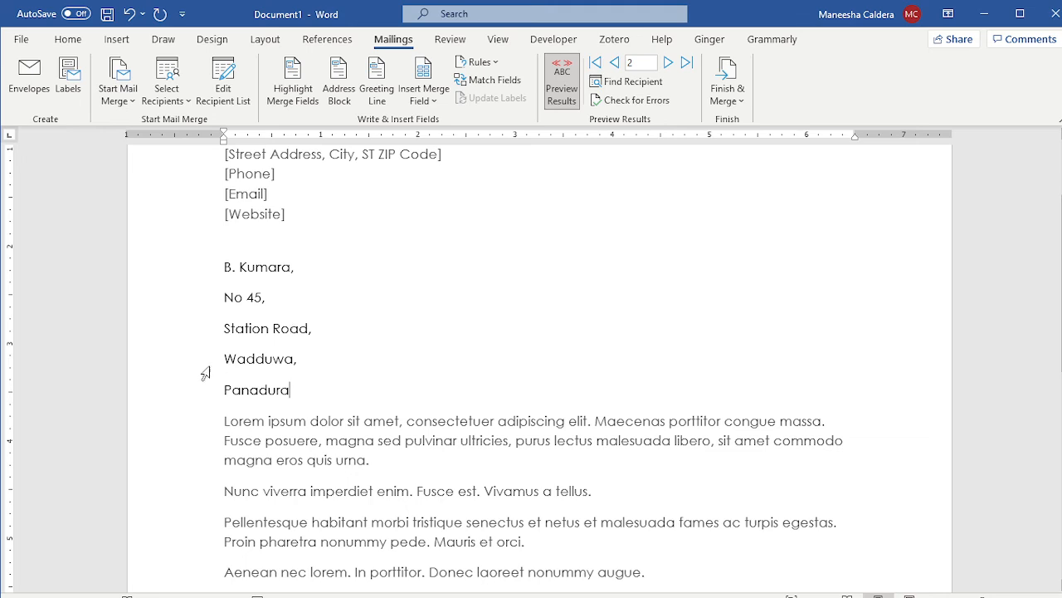
click(561, 102)
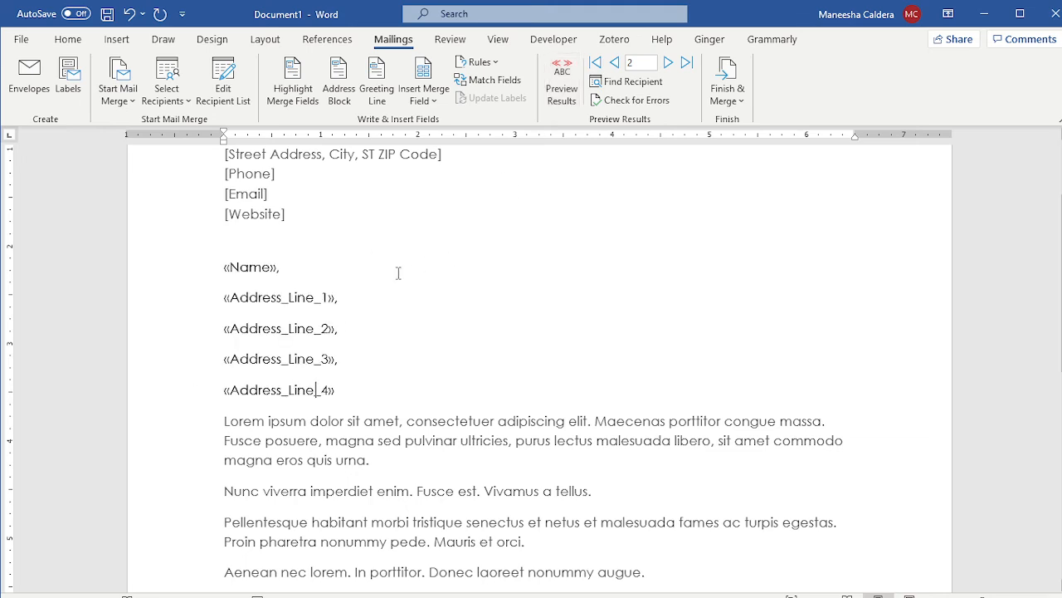
Finish the merge by generating individual letters for all records in a new document
click(726, 100)
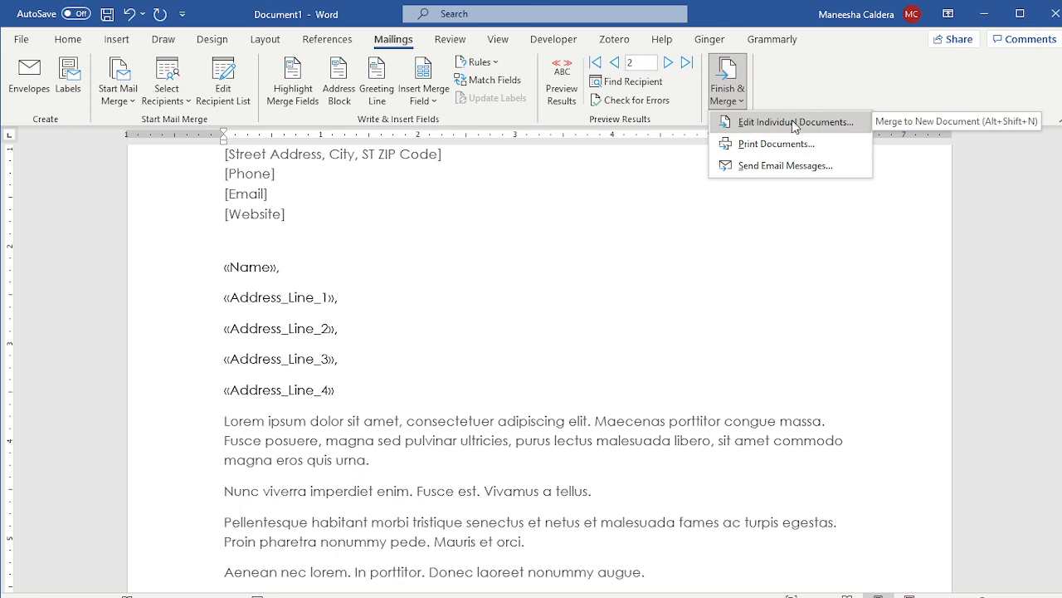
click(563, 221)
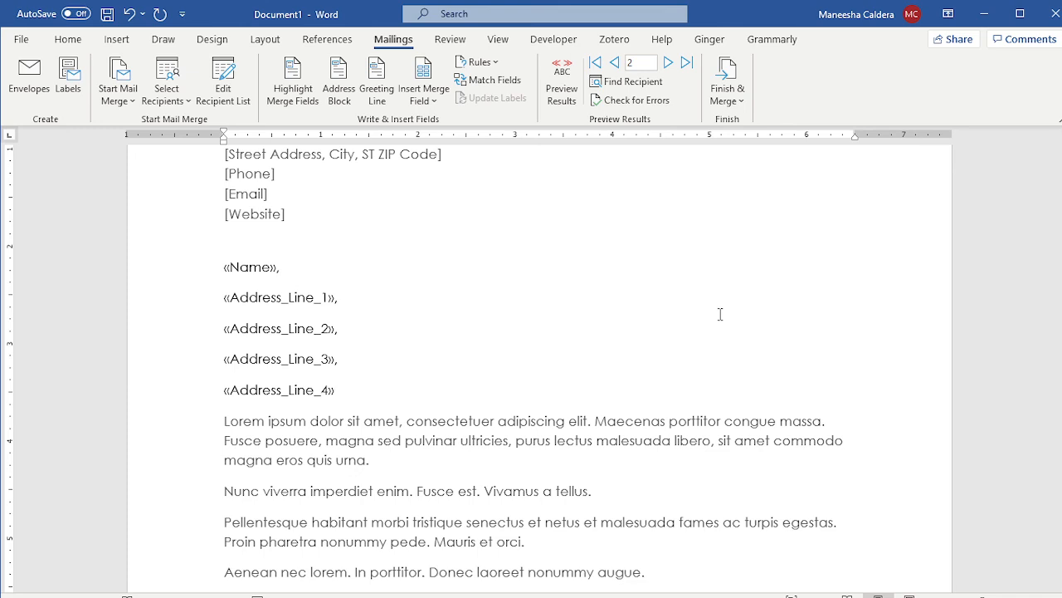
click(725, 99)
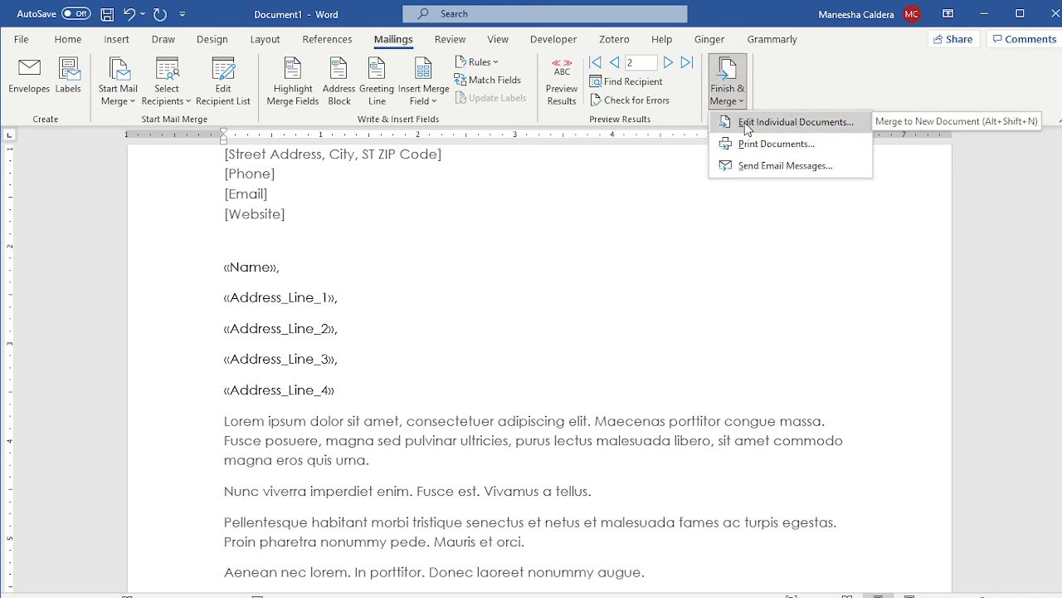
click(748, 126)
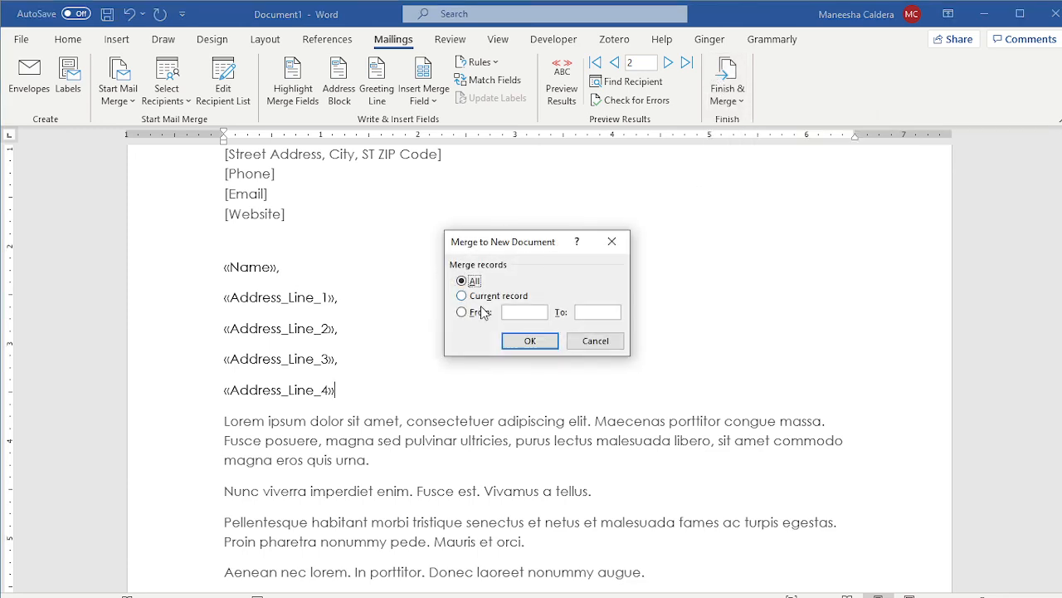
click(527, 341)
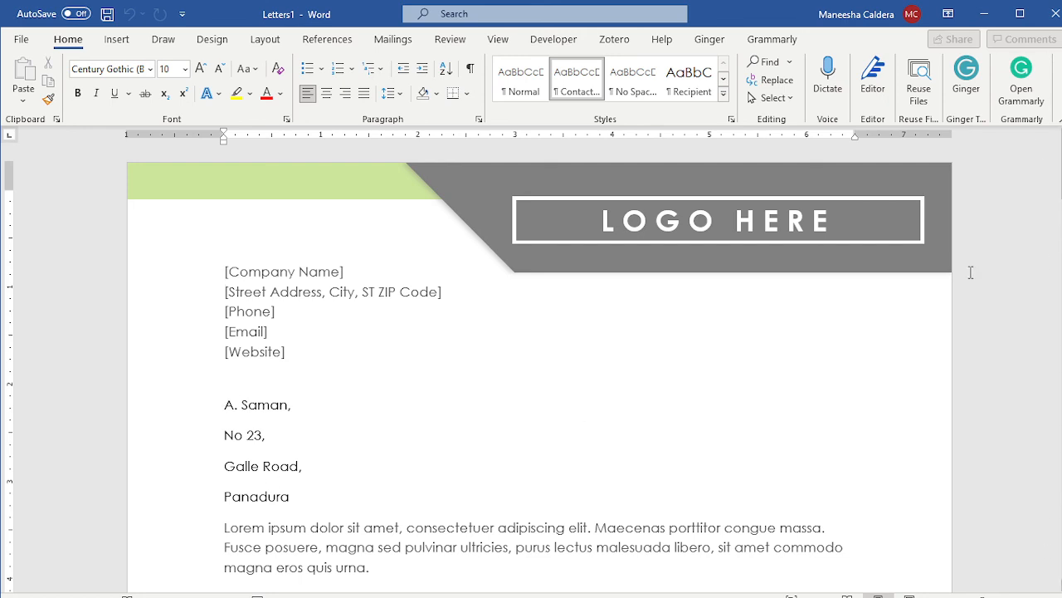
Maximize the merged letters document and look through the recipient block of each letter
click(1026, 16)
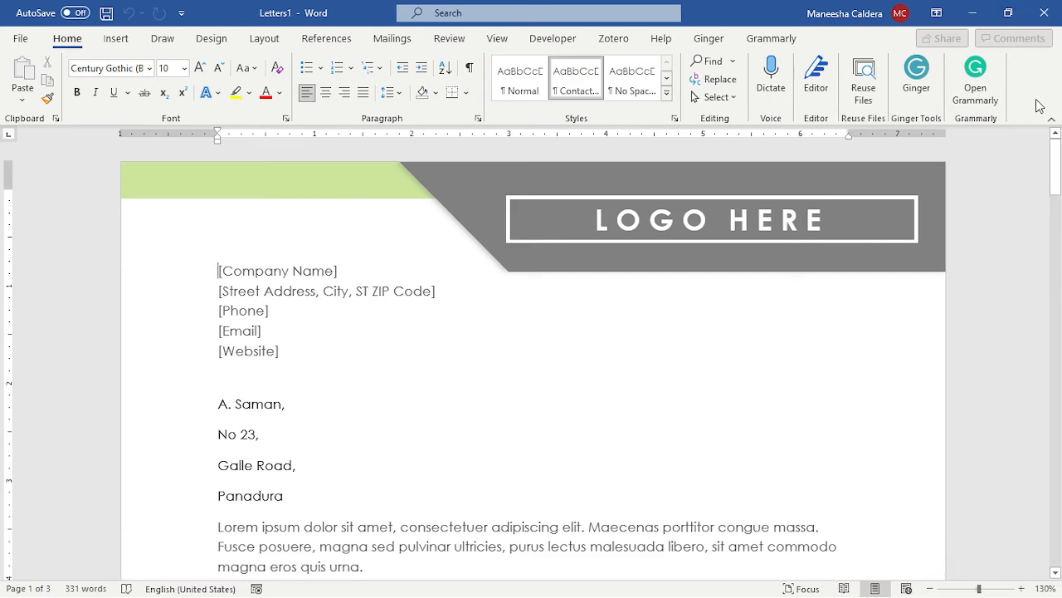
drag(1059, 172, 1050, 469)
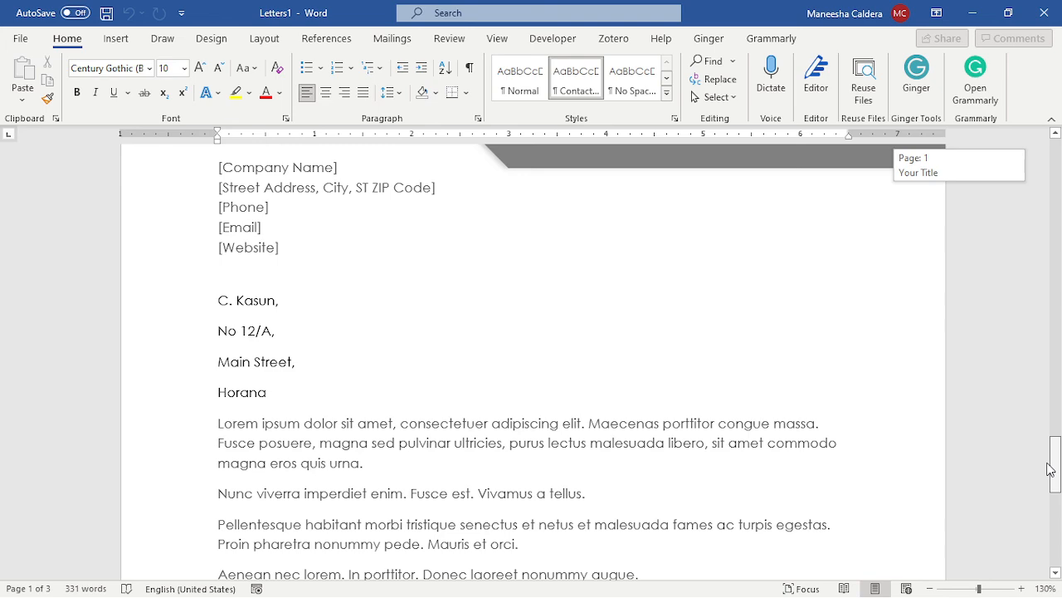
drag(1050, 469, 1058, 274)
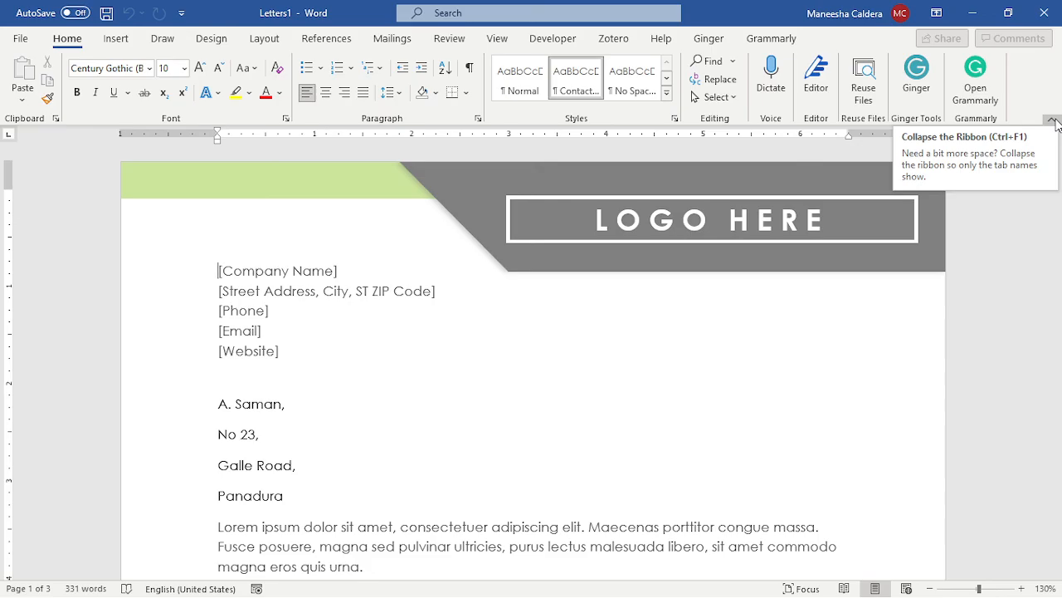
Create a new Microsoft Excel Worksheet on the desktop under its default name and open it
key(super+d)
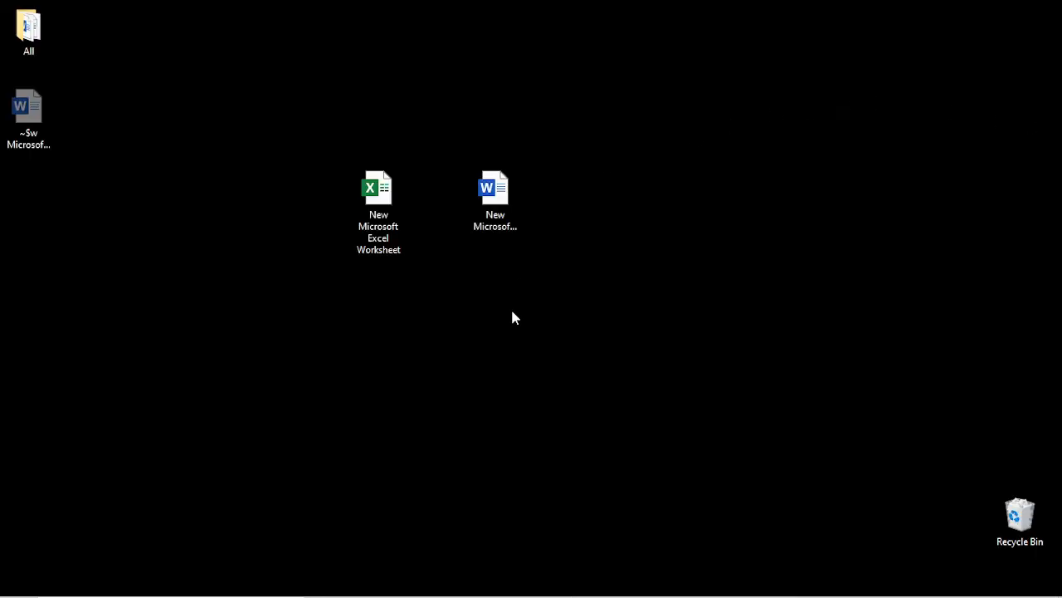
right_click(512, 316)
mouse_move(649, 475)
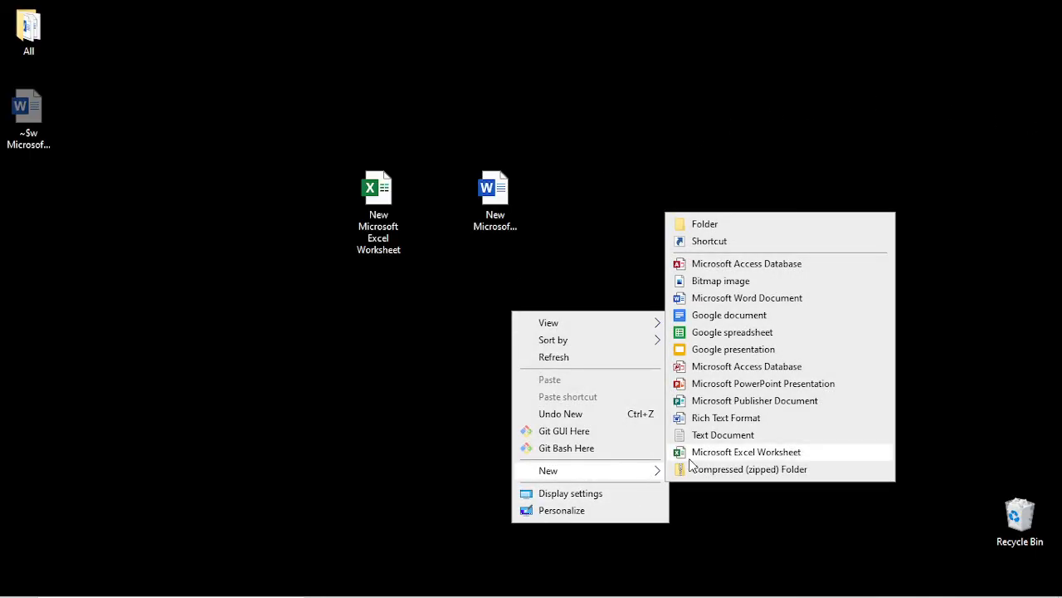
click(742, 453)
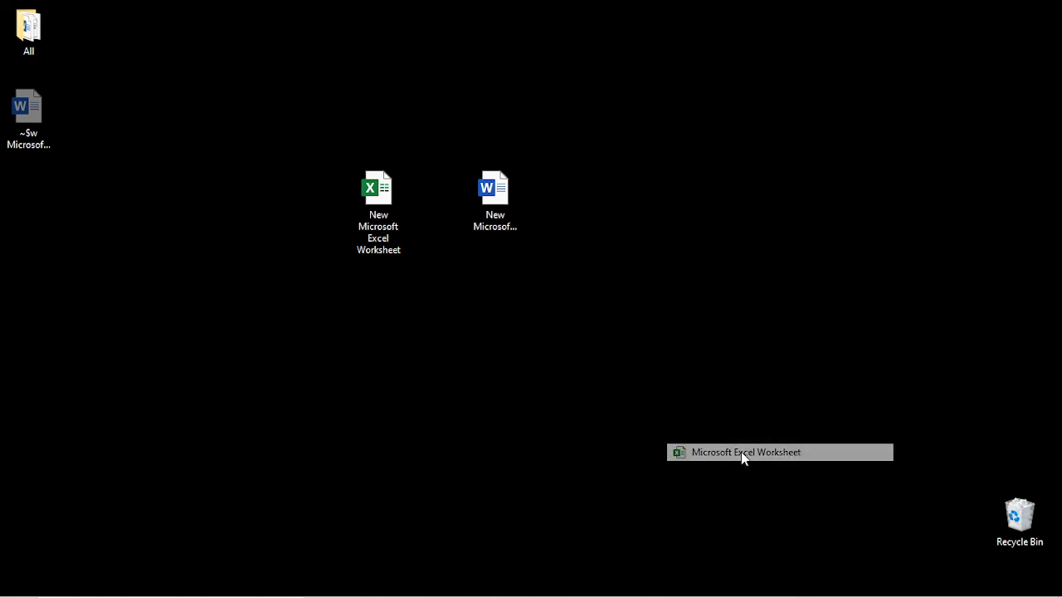
key(Return)
double_click(556, 341)
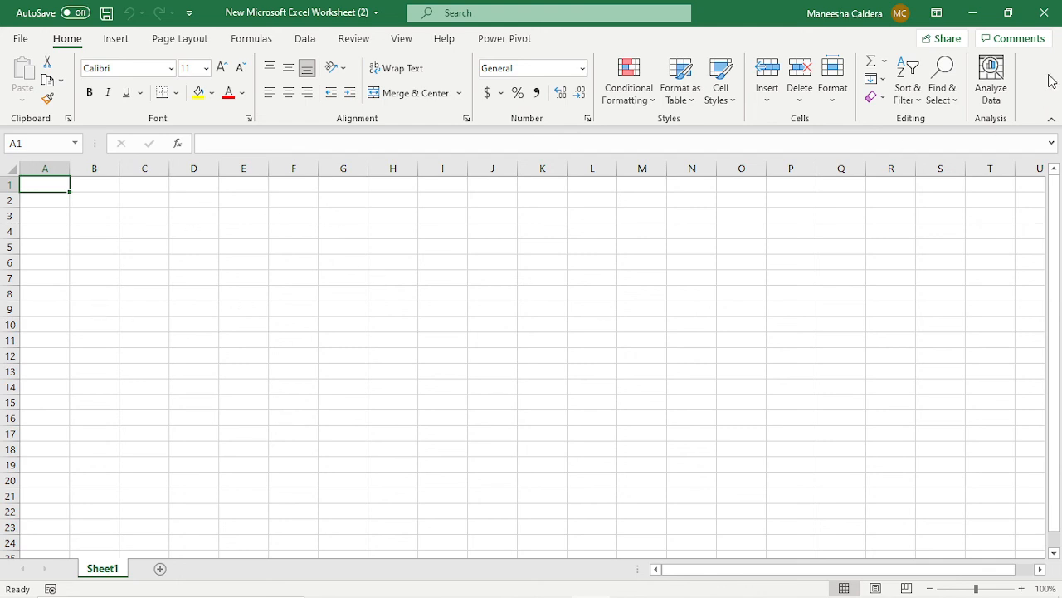
Close the empty workbook and switch to the Document1 letter in Word
click(1044, 14)
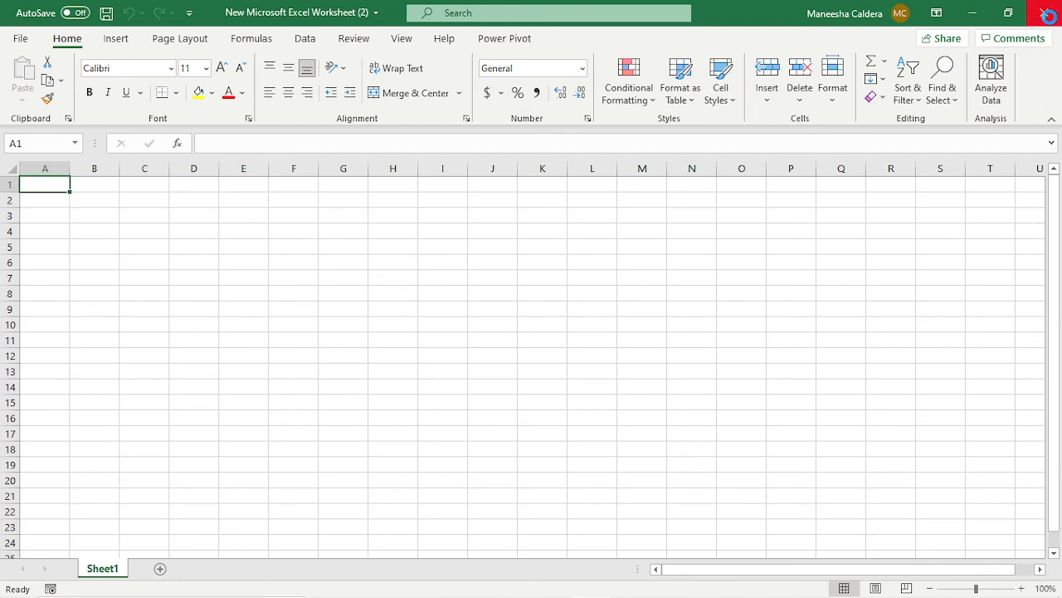
key(alt+Tab)
key(Tab)
key(Tab)
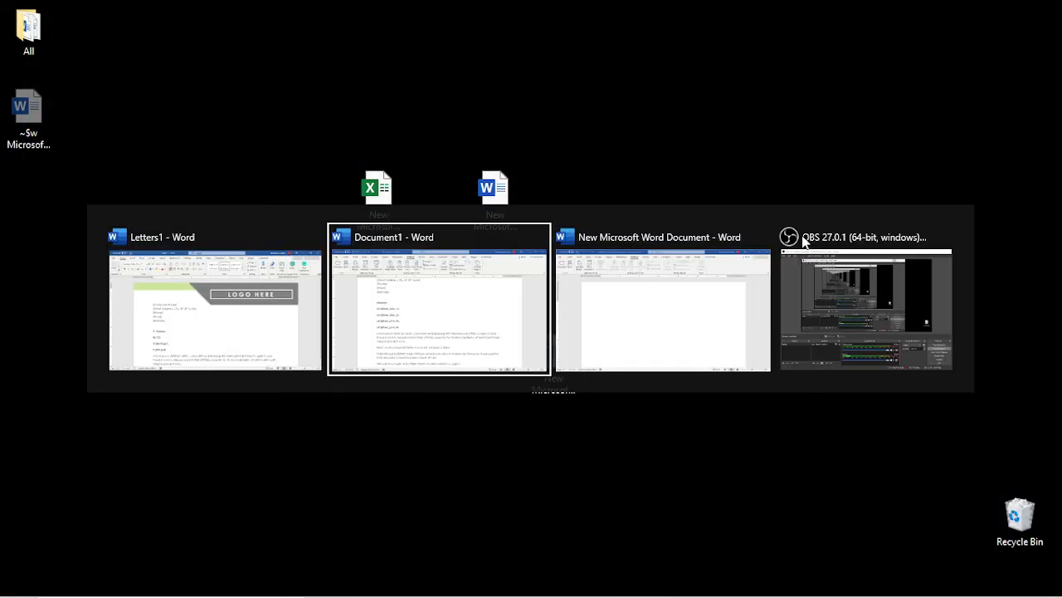